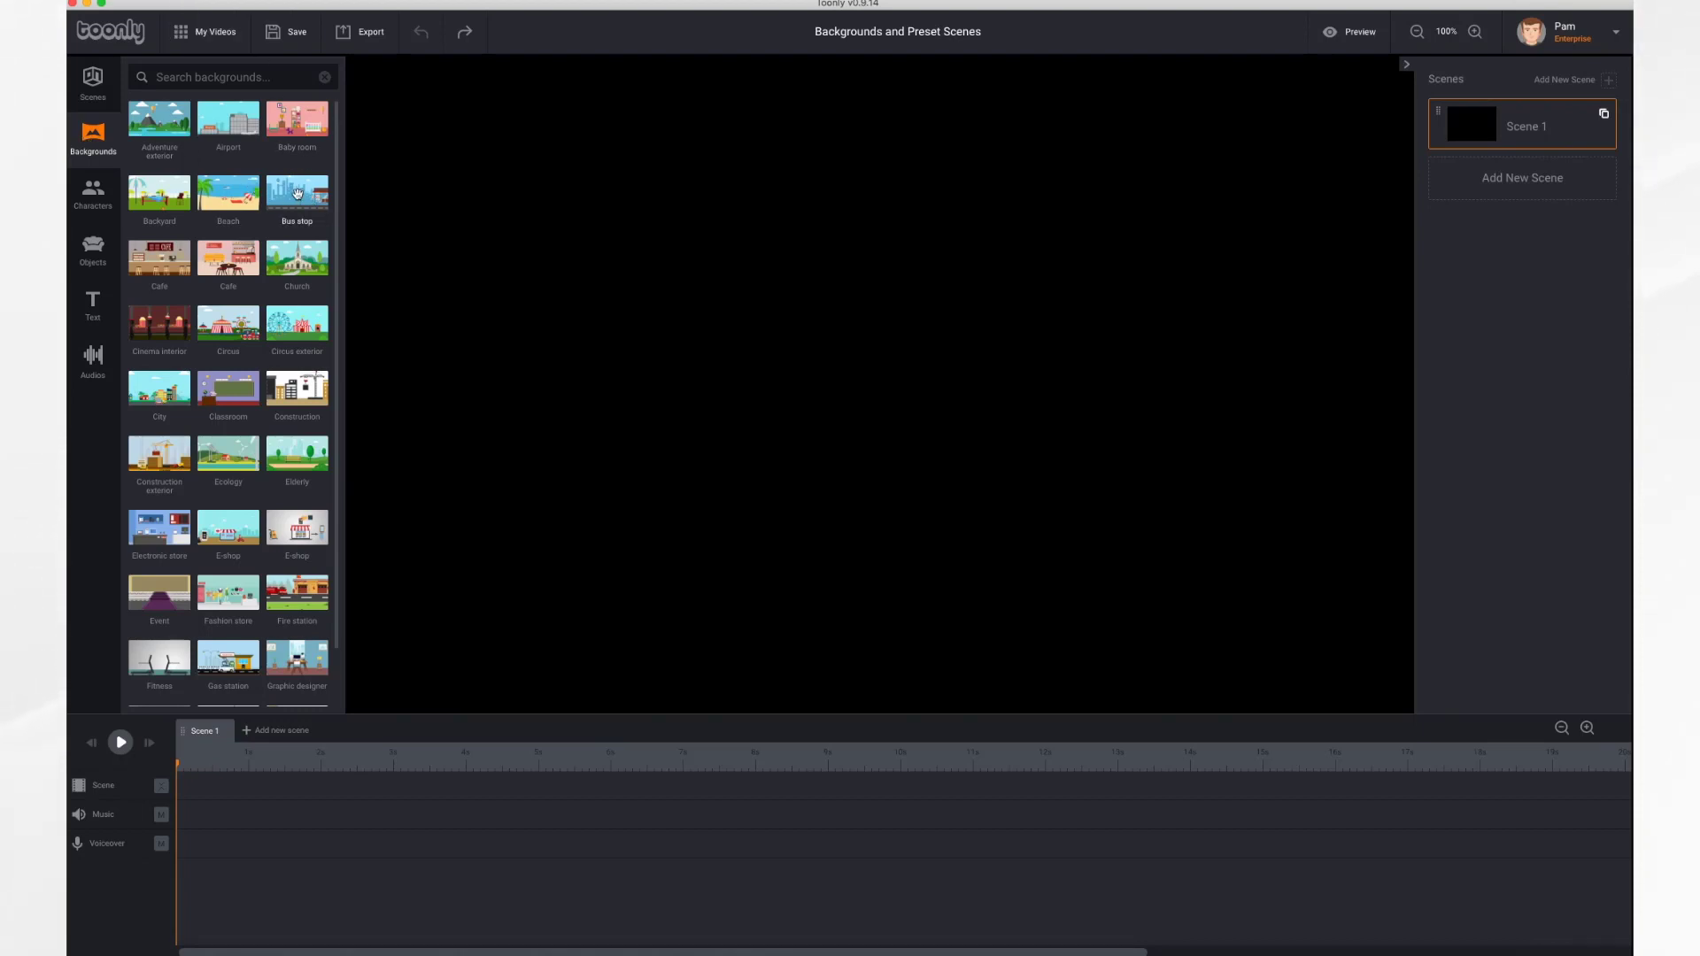
Put the Bus stop background in Scene 1, play it back, and show its Background settings
drag(297, 194, 734, 334)
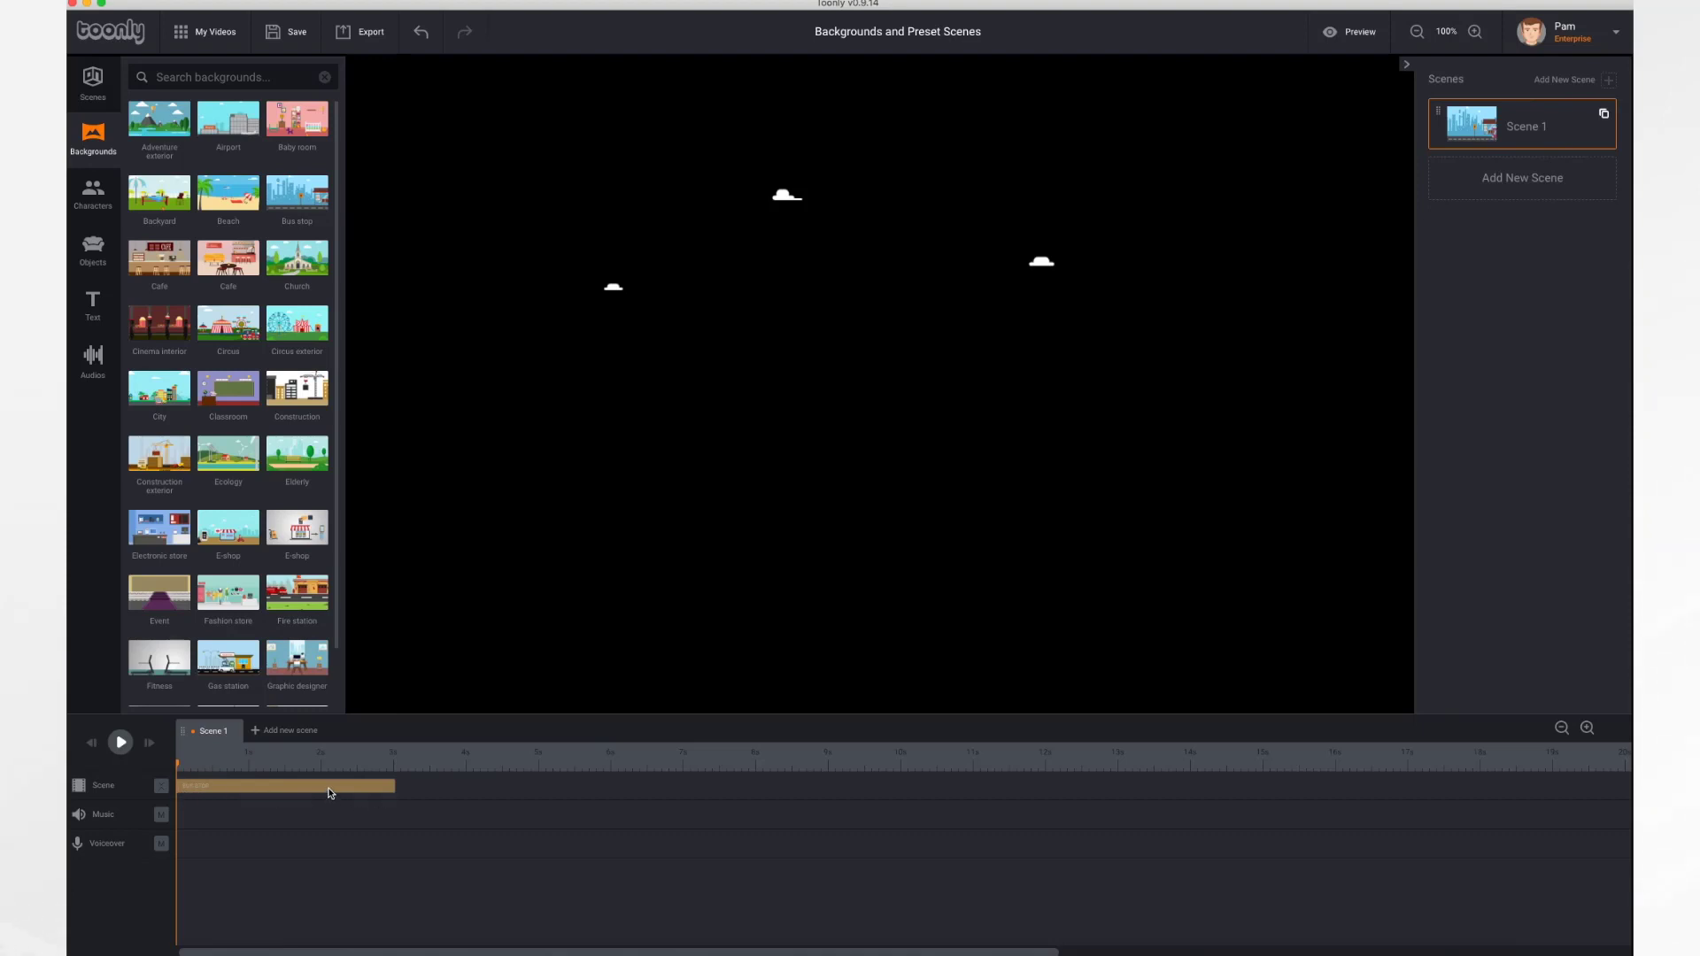
click(120, 742)
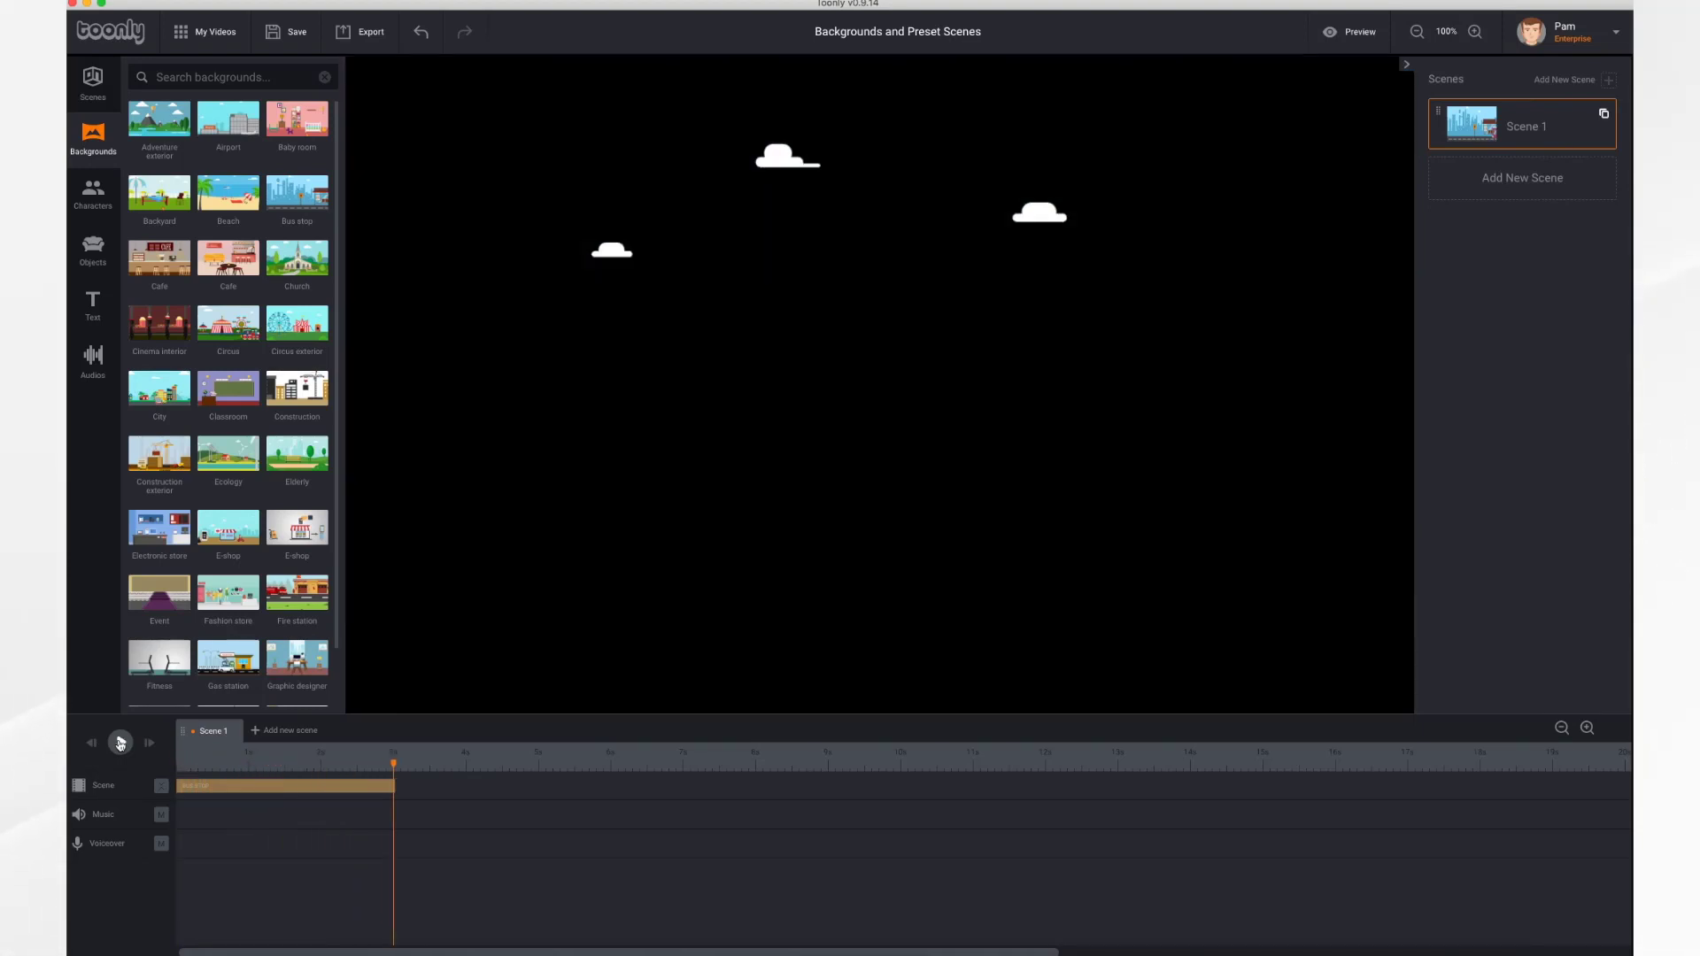
click(227, 787)
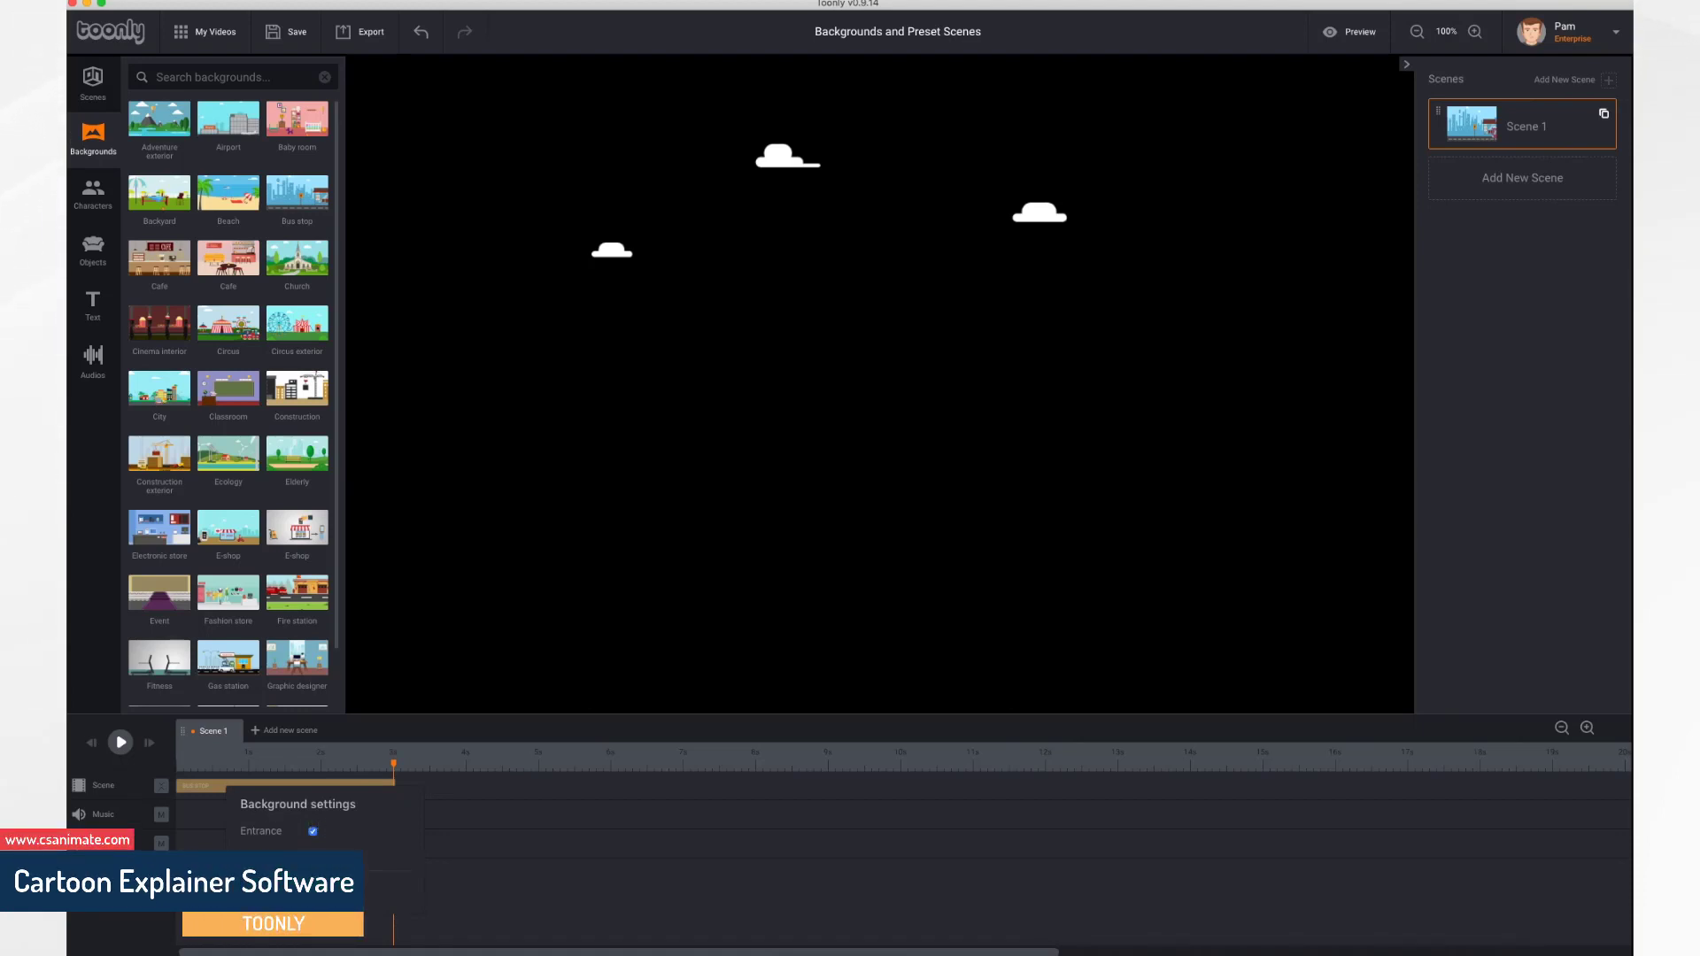
Enable the Bus stop background's Entrance and Exit animations, then add Scene 2
click(312, 832)
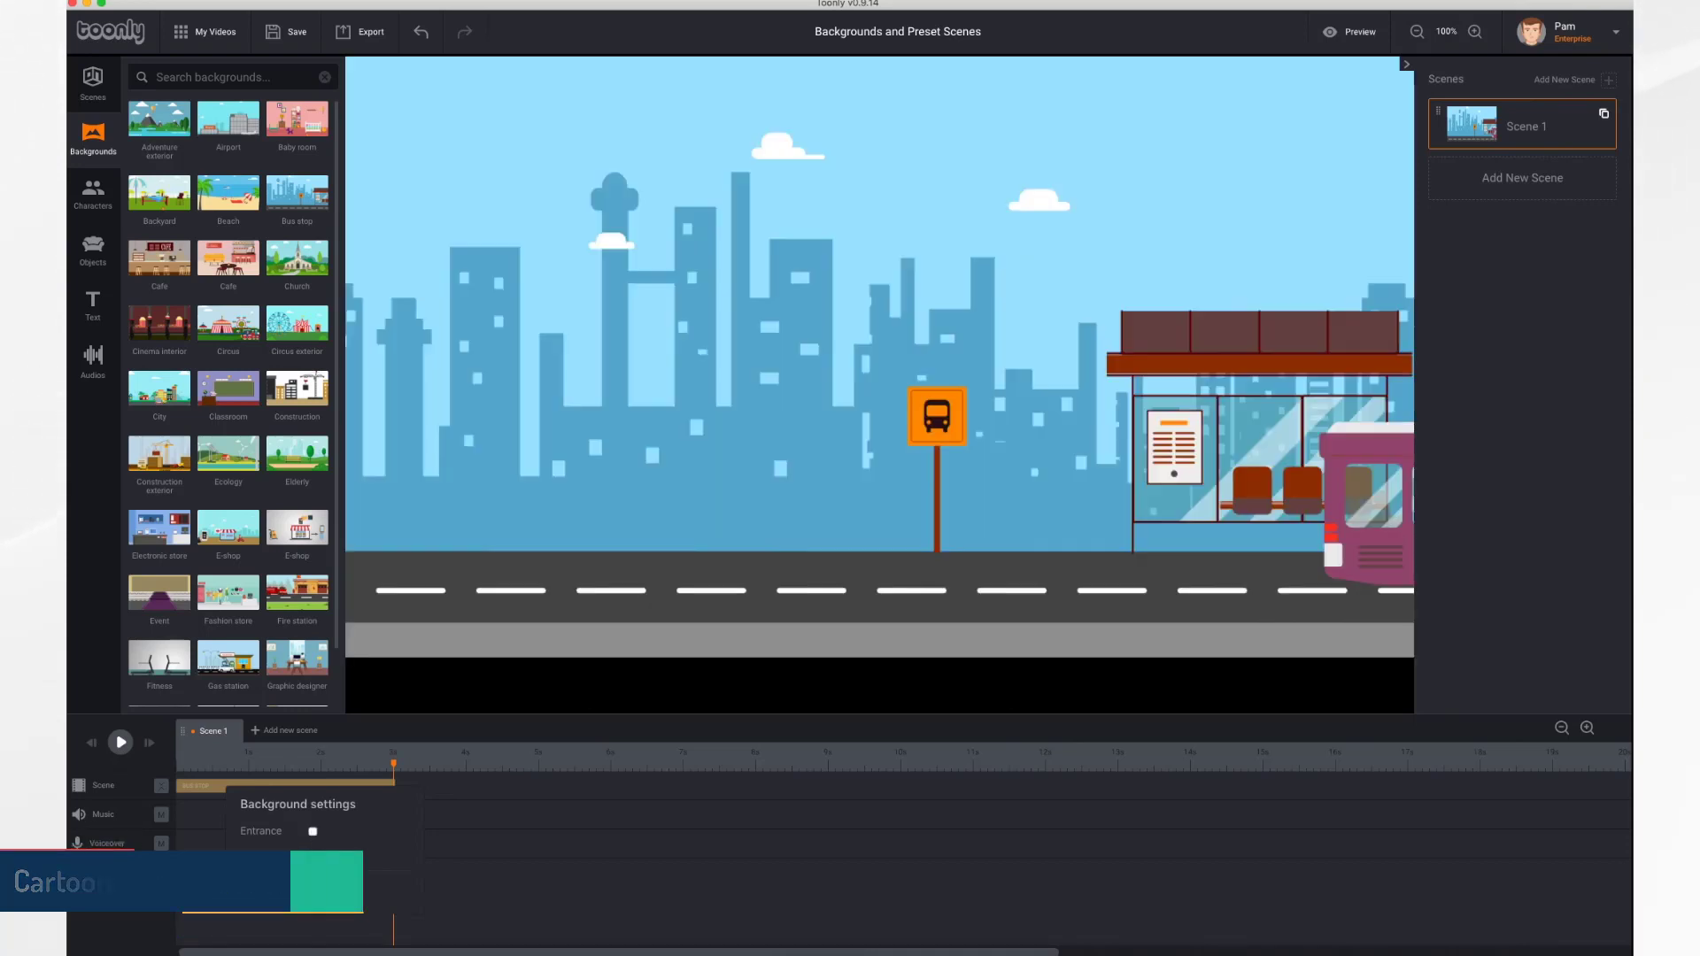
click(313, 858)
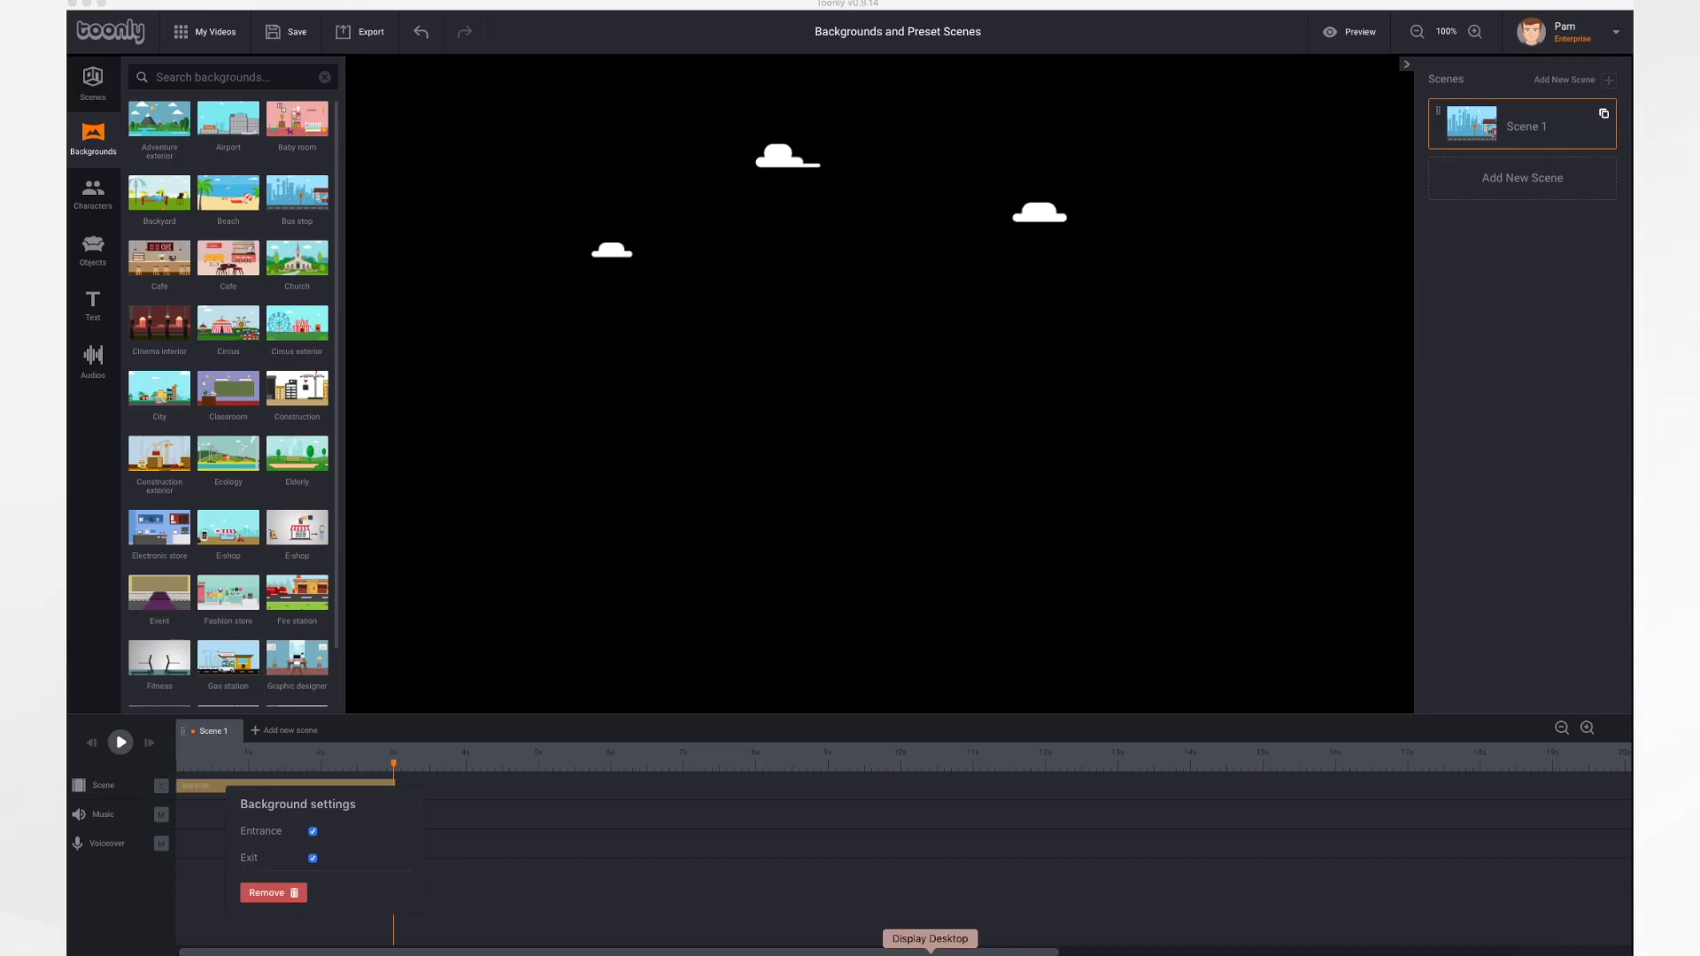
click(289, 733)
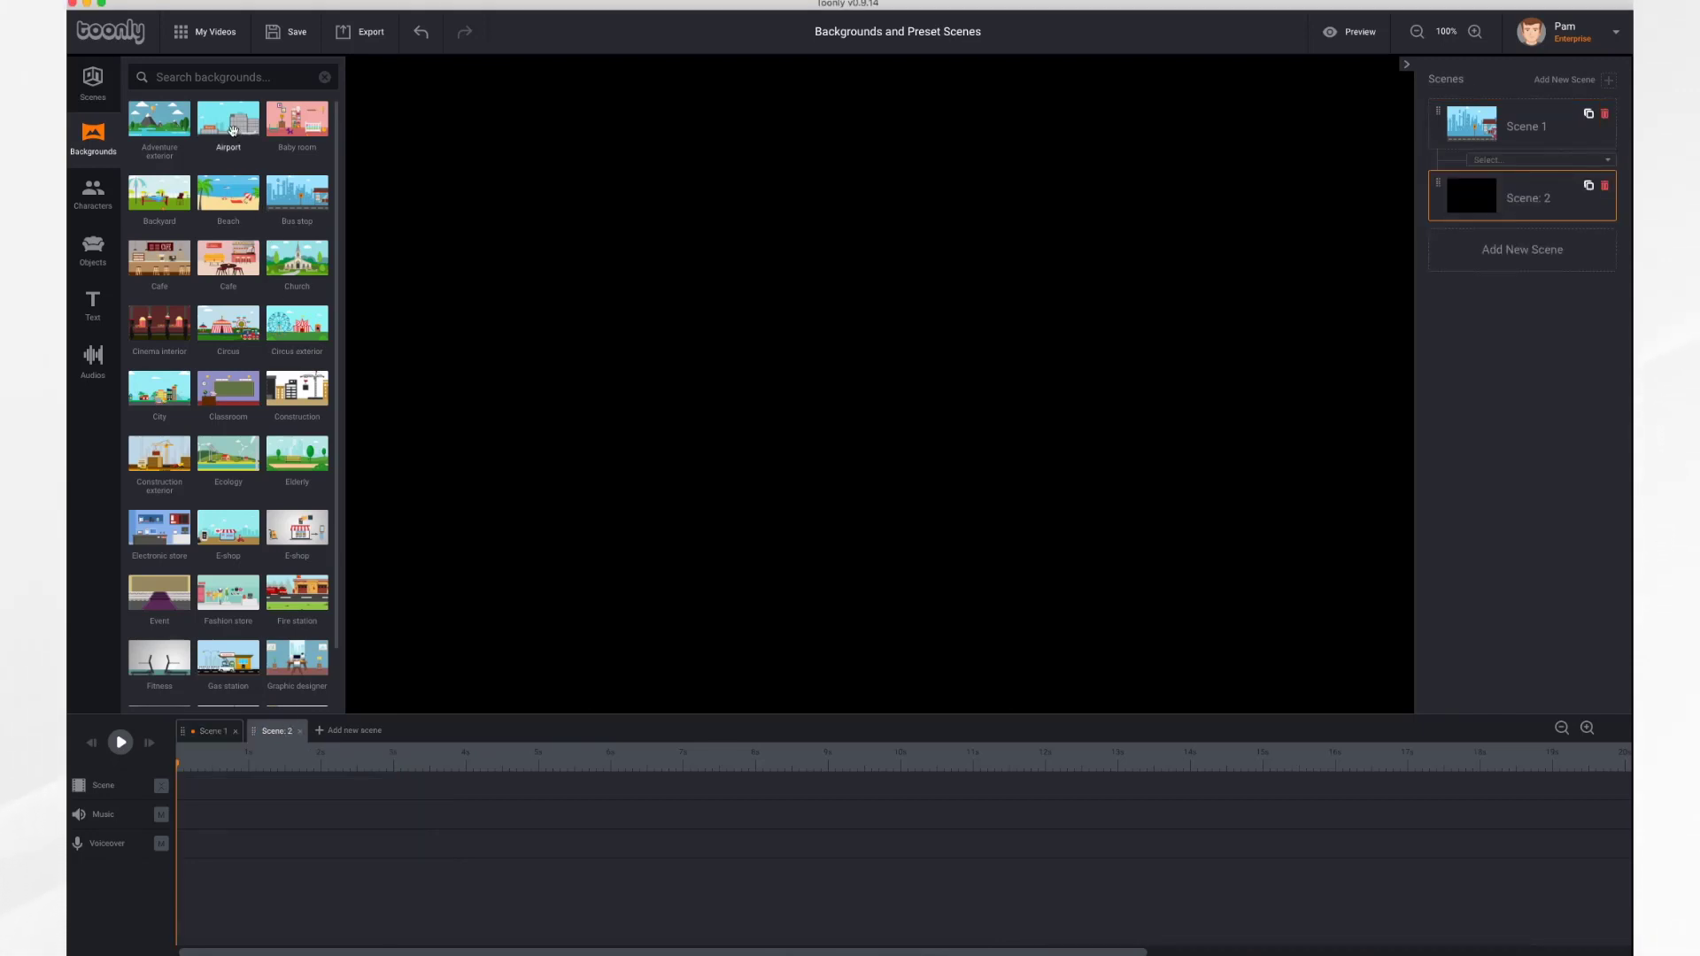
Place the Airport background in Scene 2 and preview the two-scene video
drag(228, 120, 742, 399)
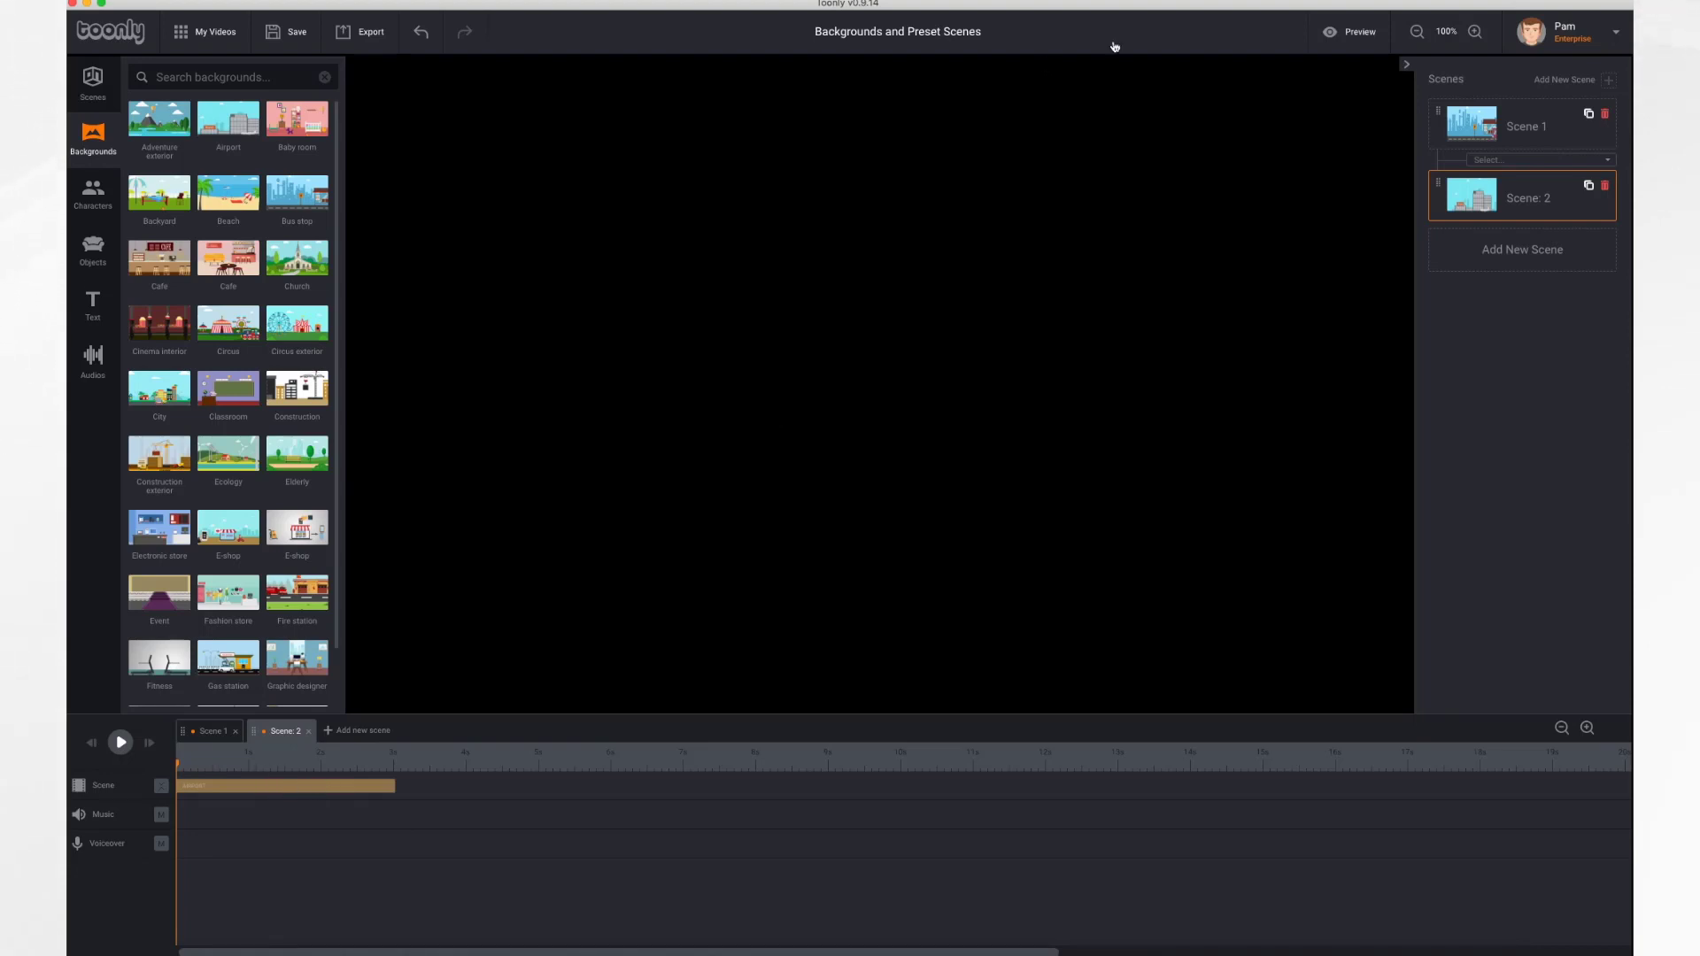
click(1338, 32)
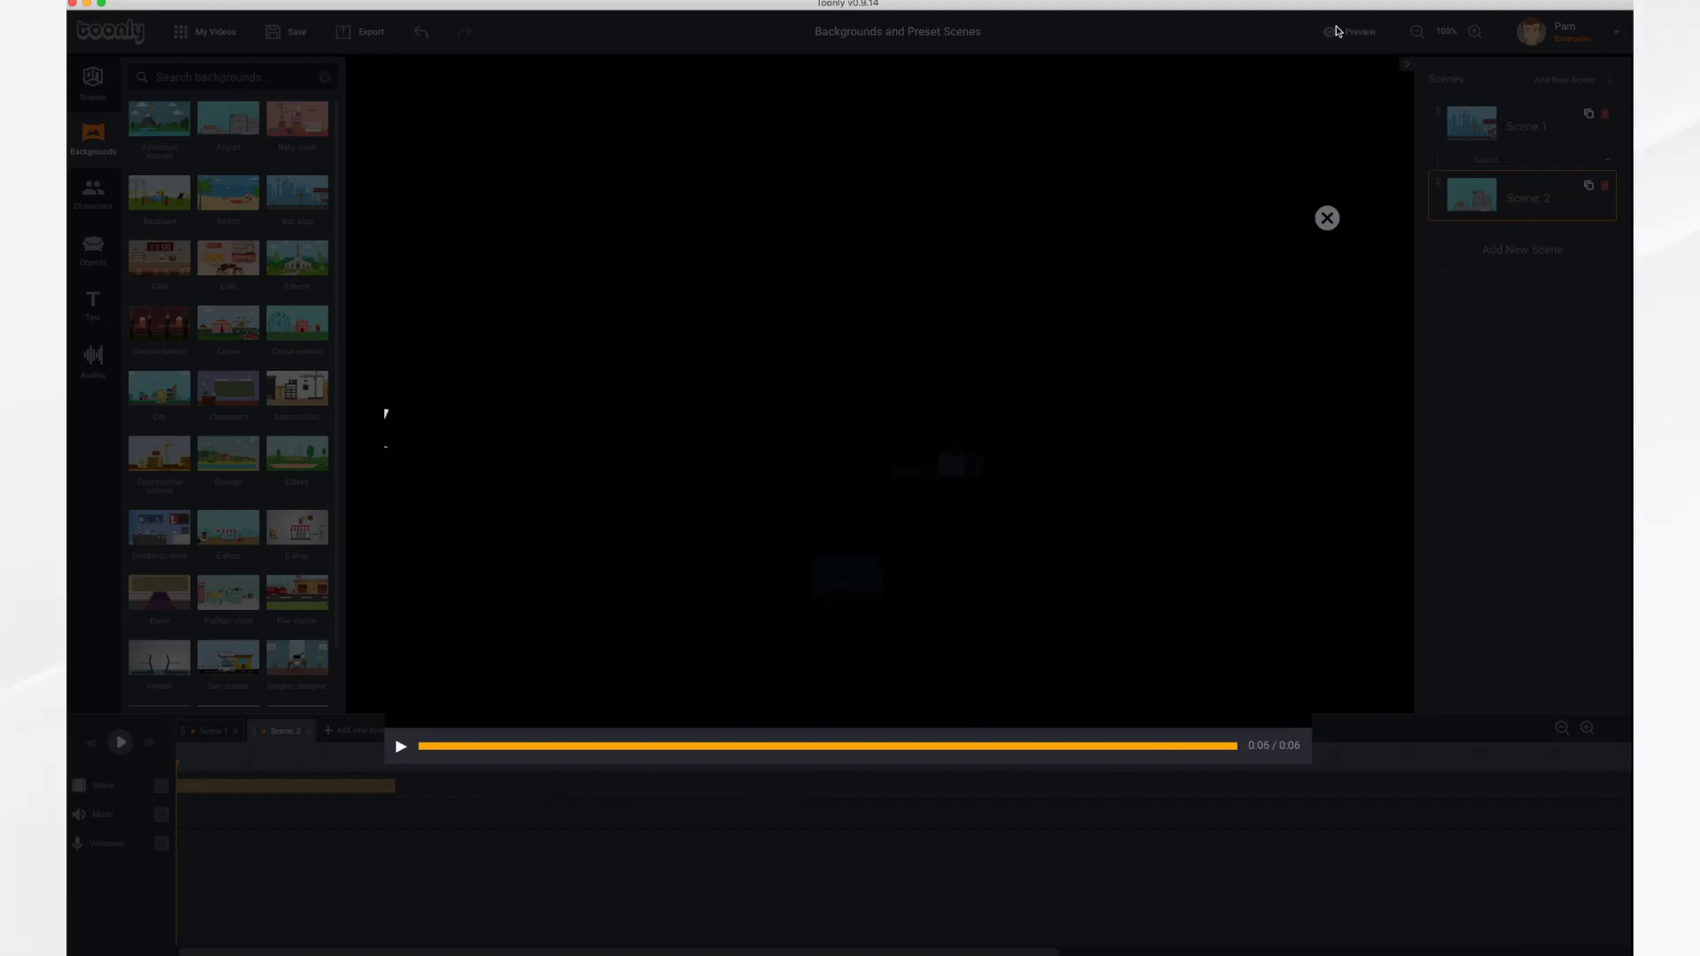
click(1328, 219)
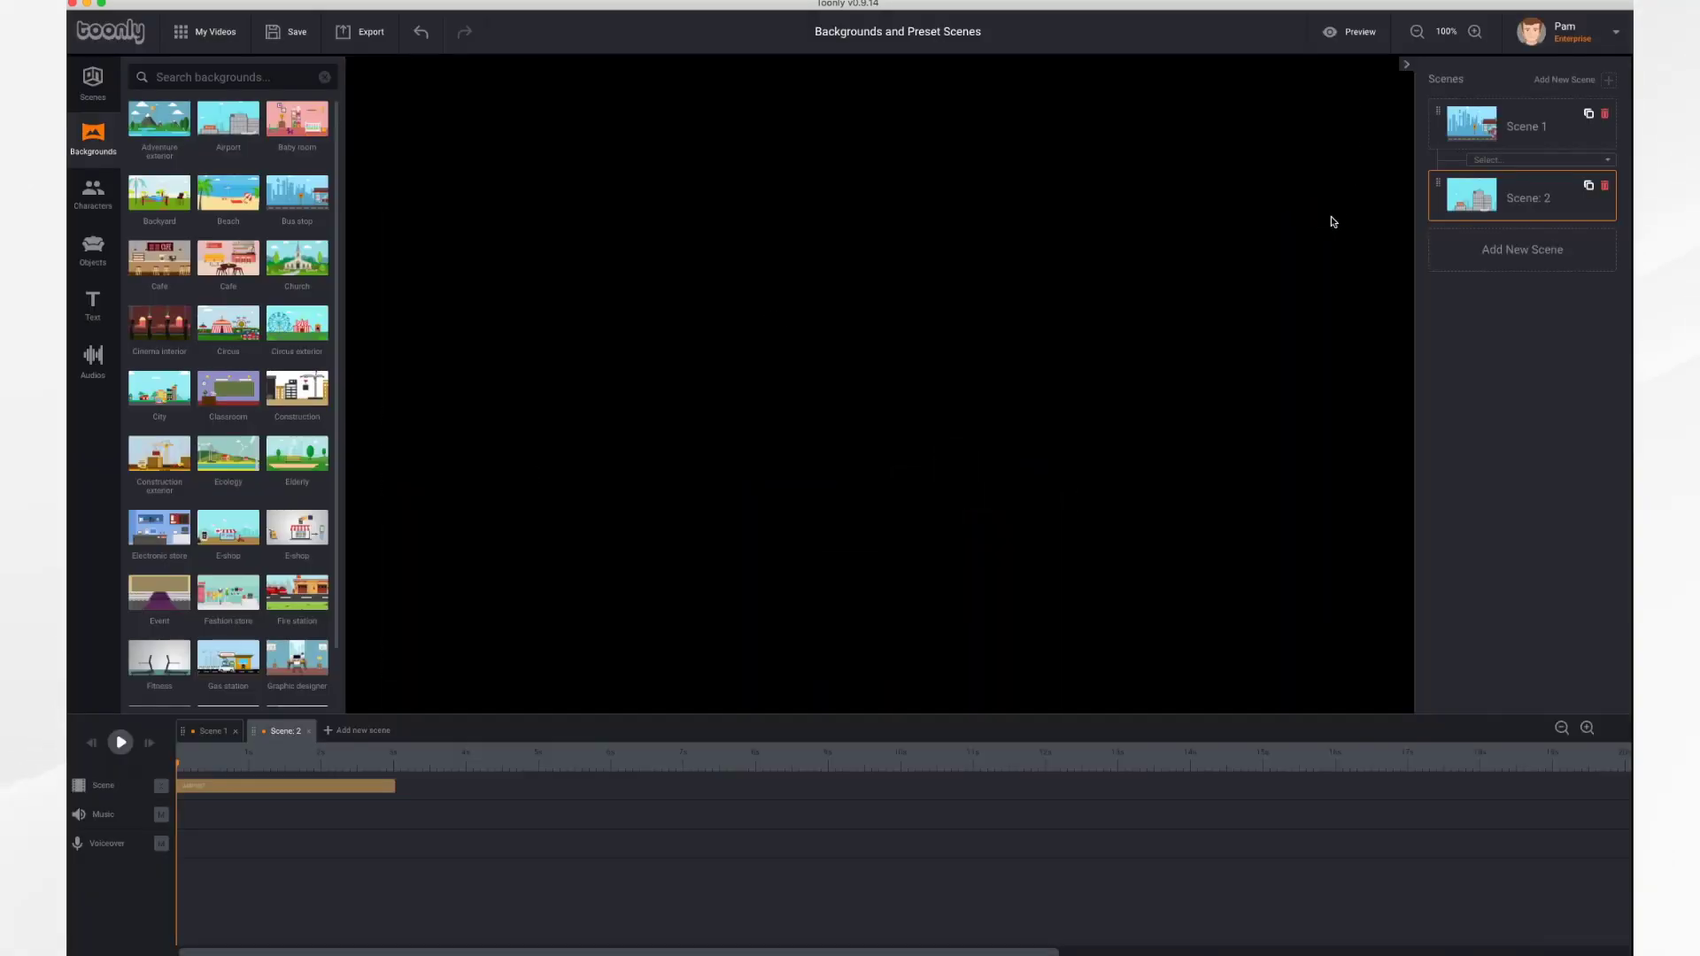
Link Scene 1 to Scene 2 with a Slide Down transition and preview it
click(1545, 162)
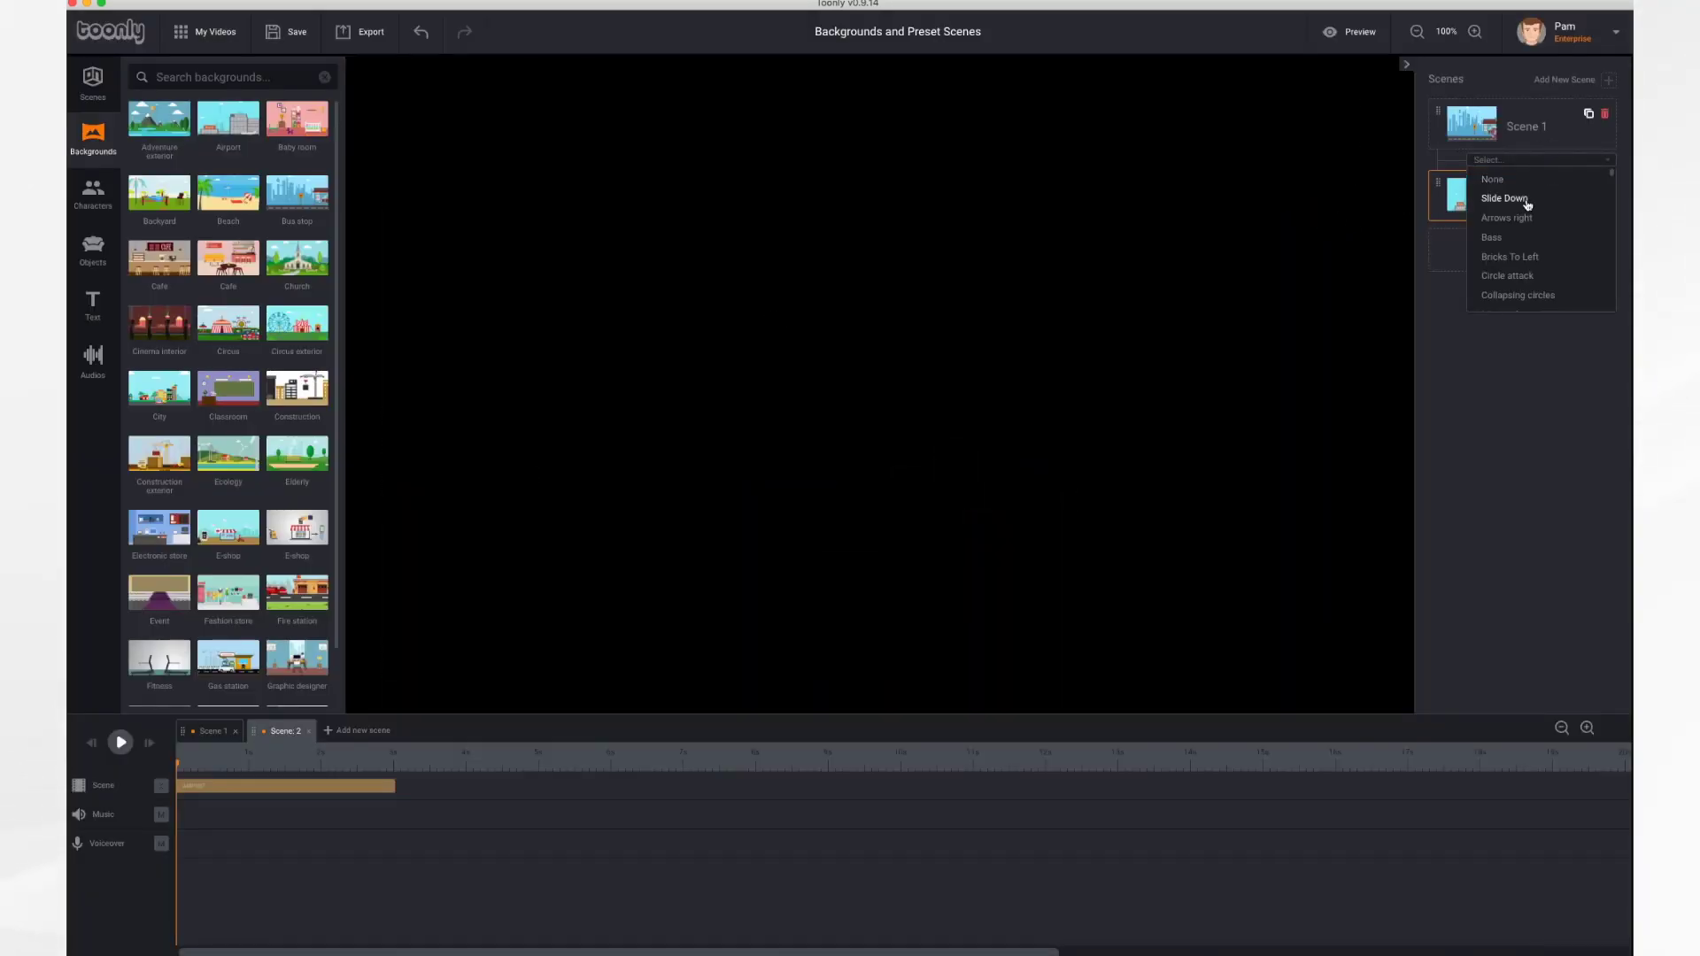
click(1527, 198)
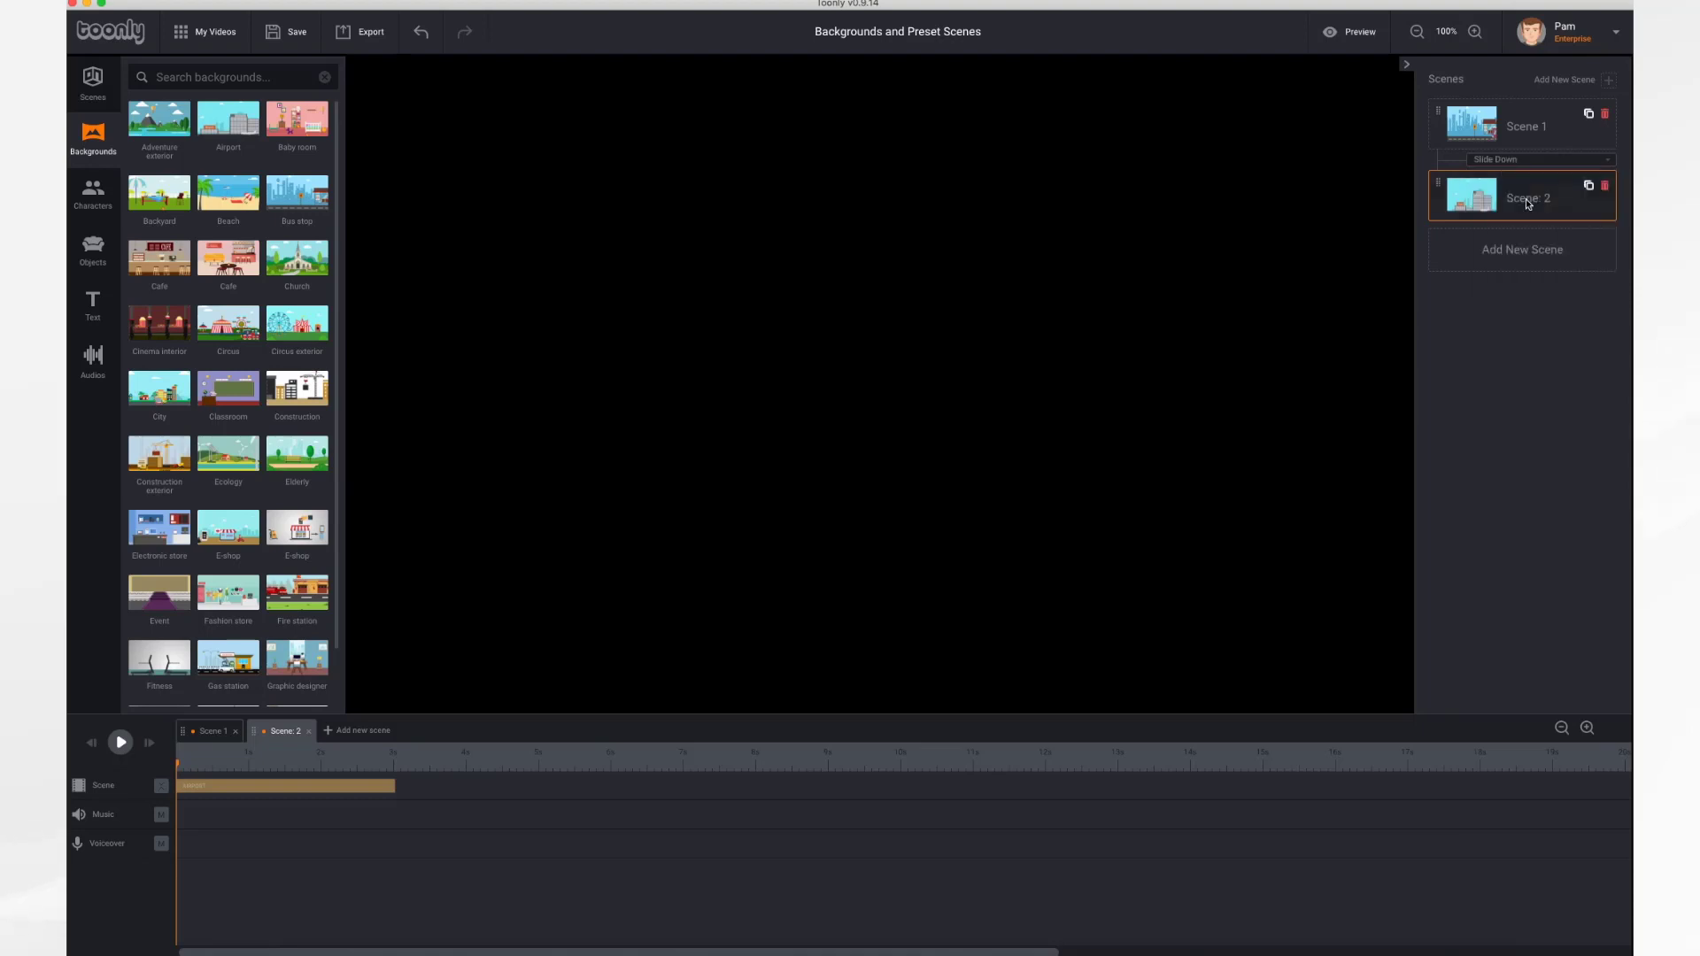
click(1361, 39)
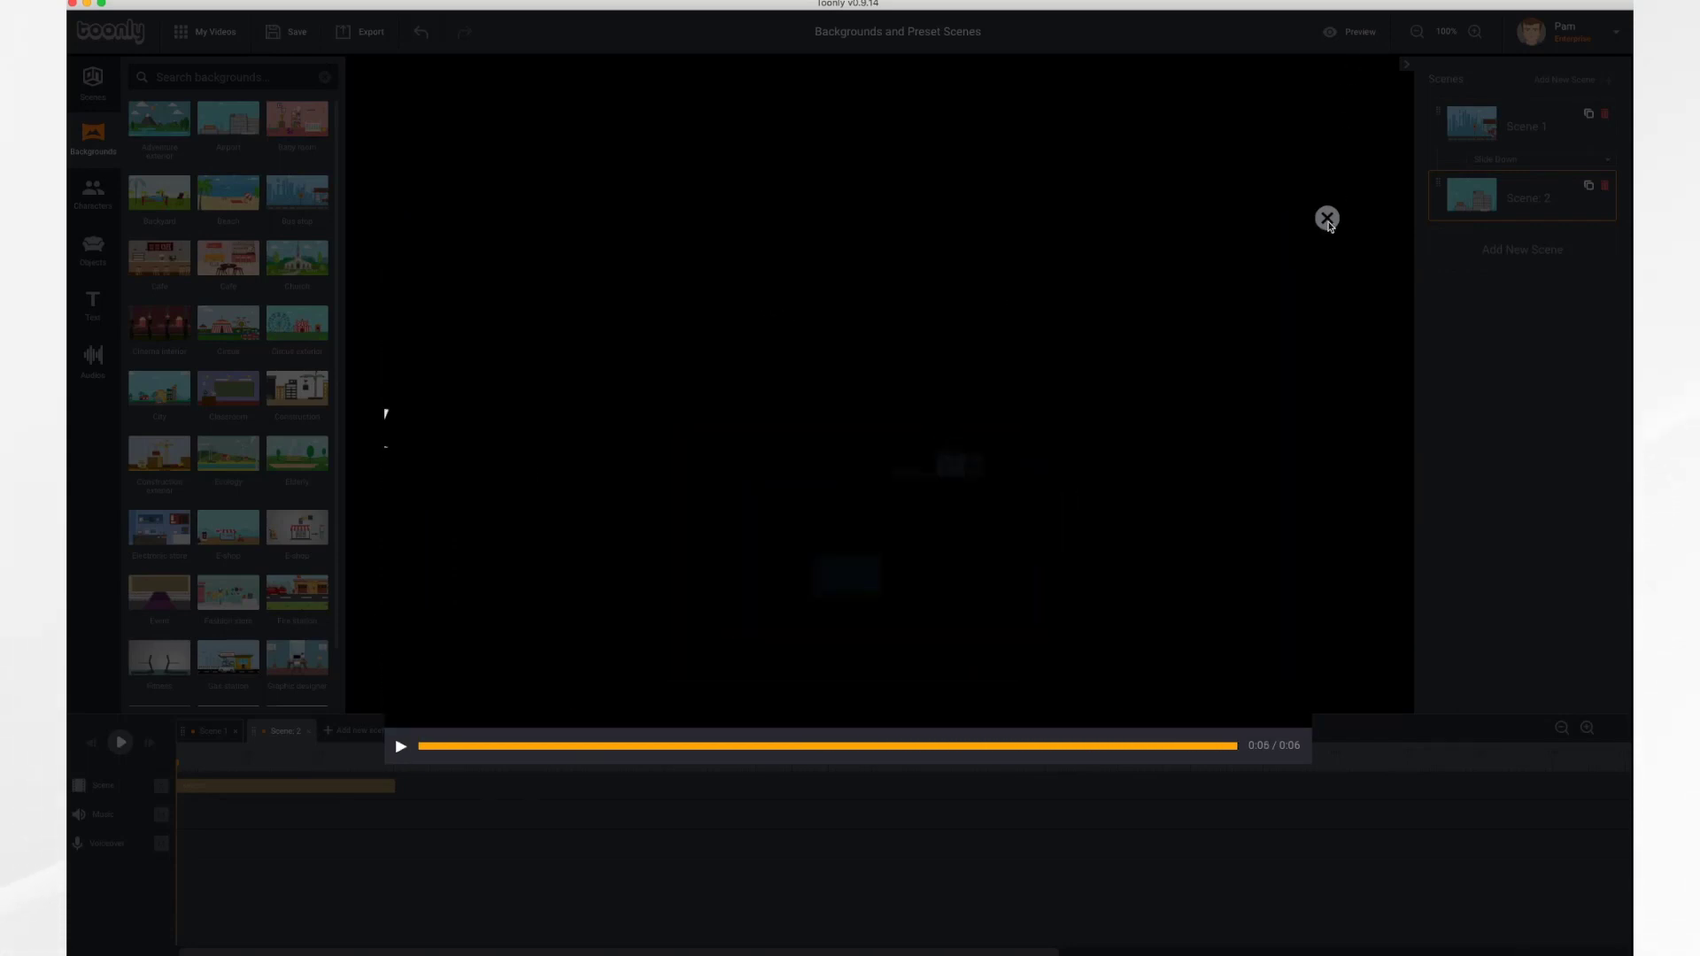
click(1329, 222)
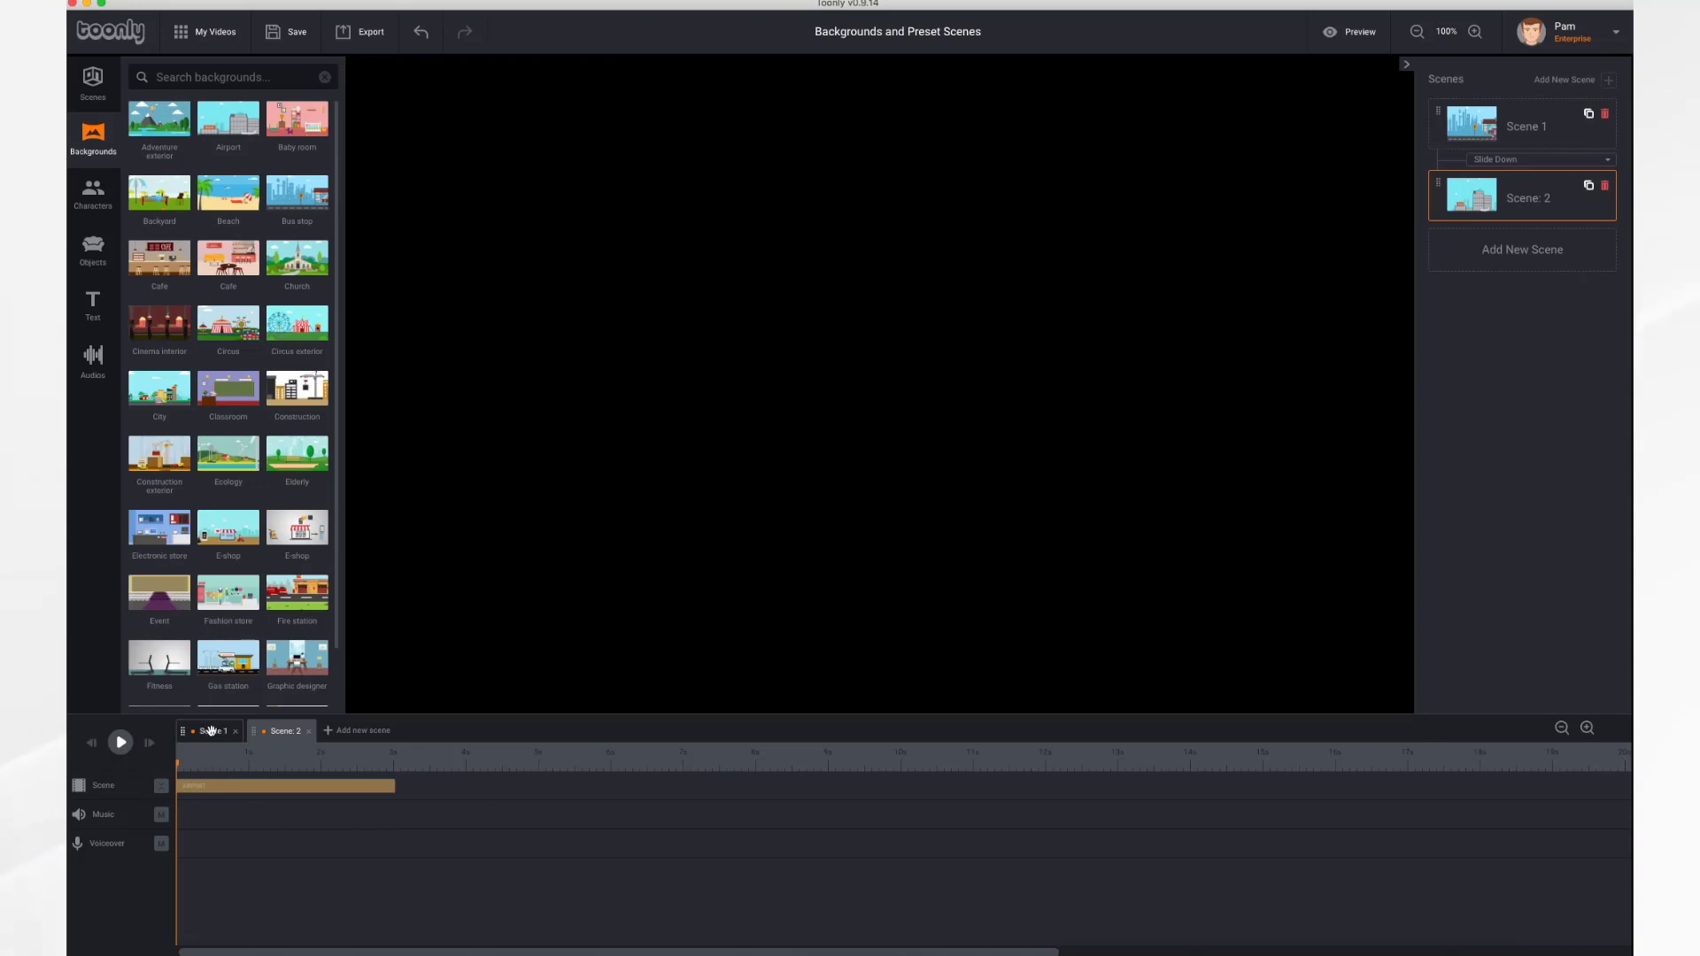
Turn off the Airport background's Entrance animation in Scene 2, then preview from 5 seconds
click(215, 735)
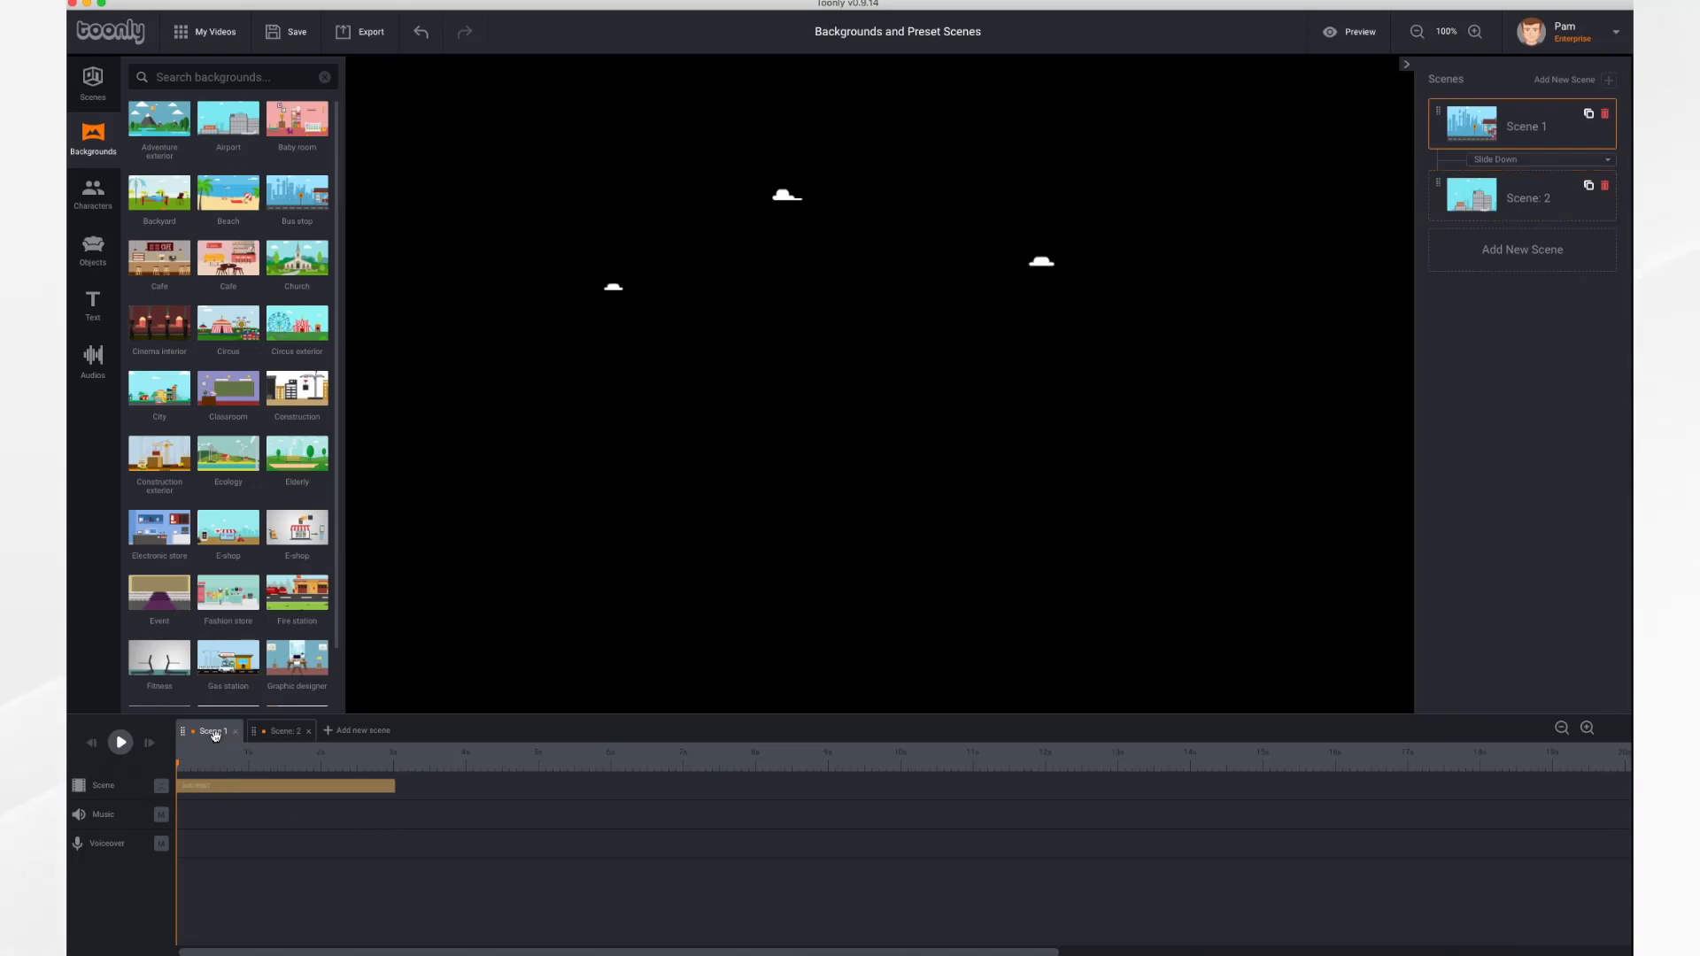
click(258, 791)
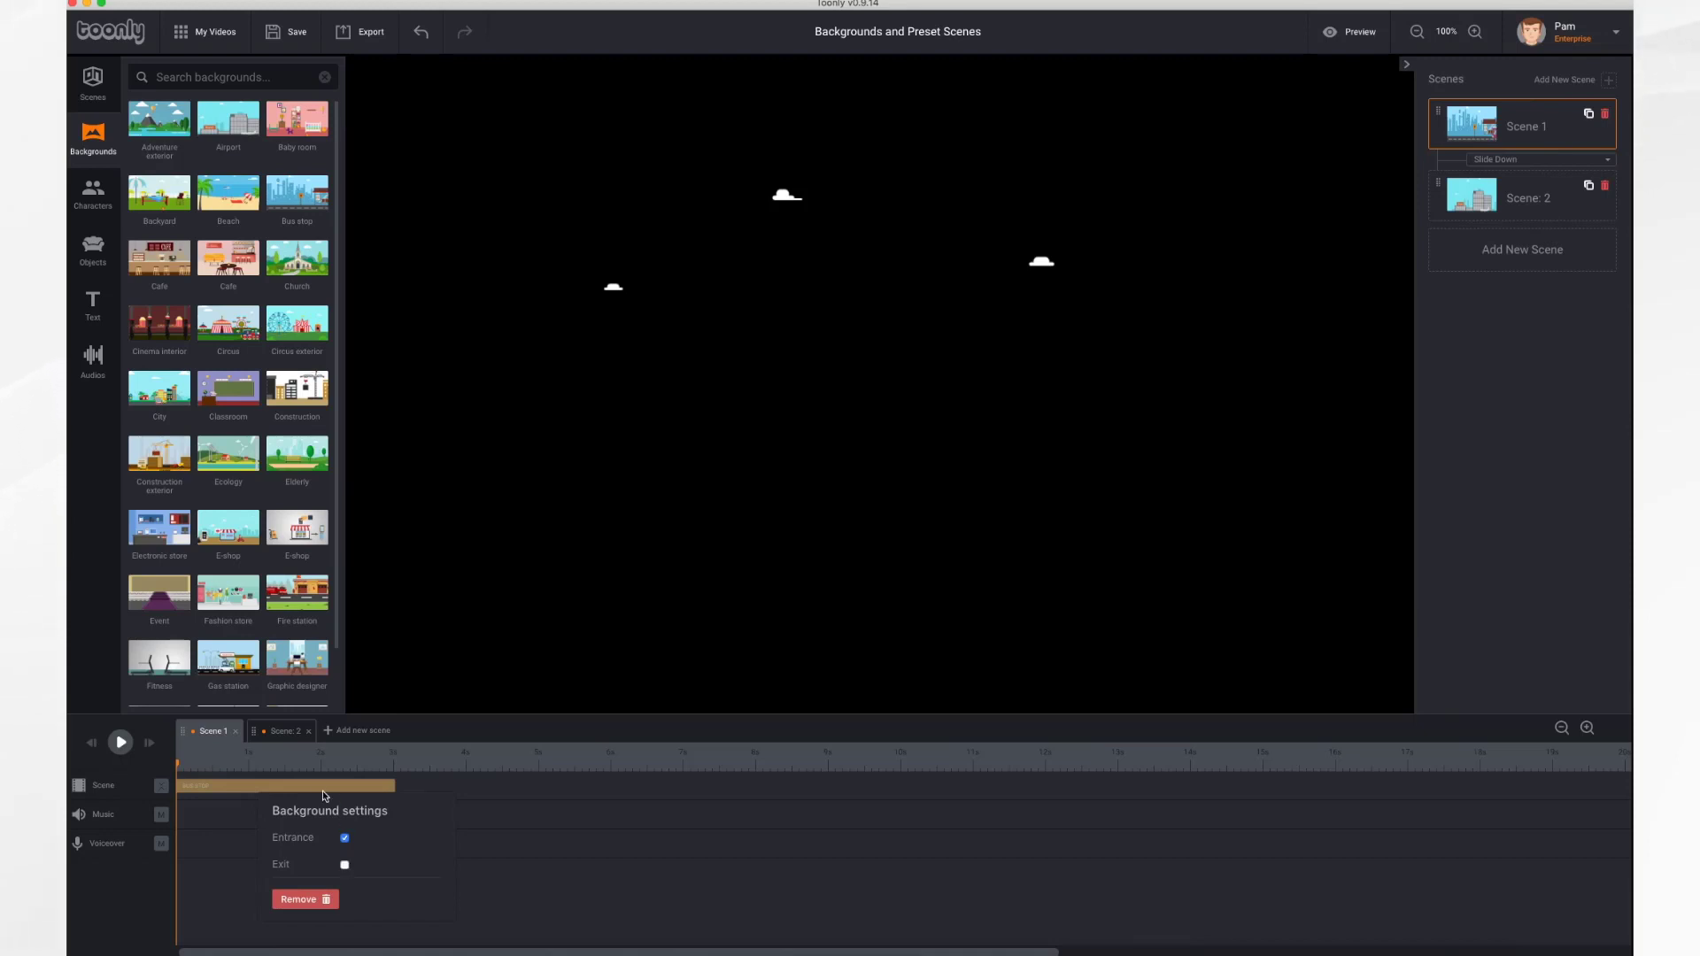
click(278, 732)
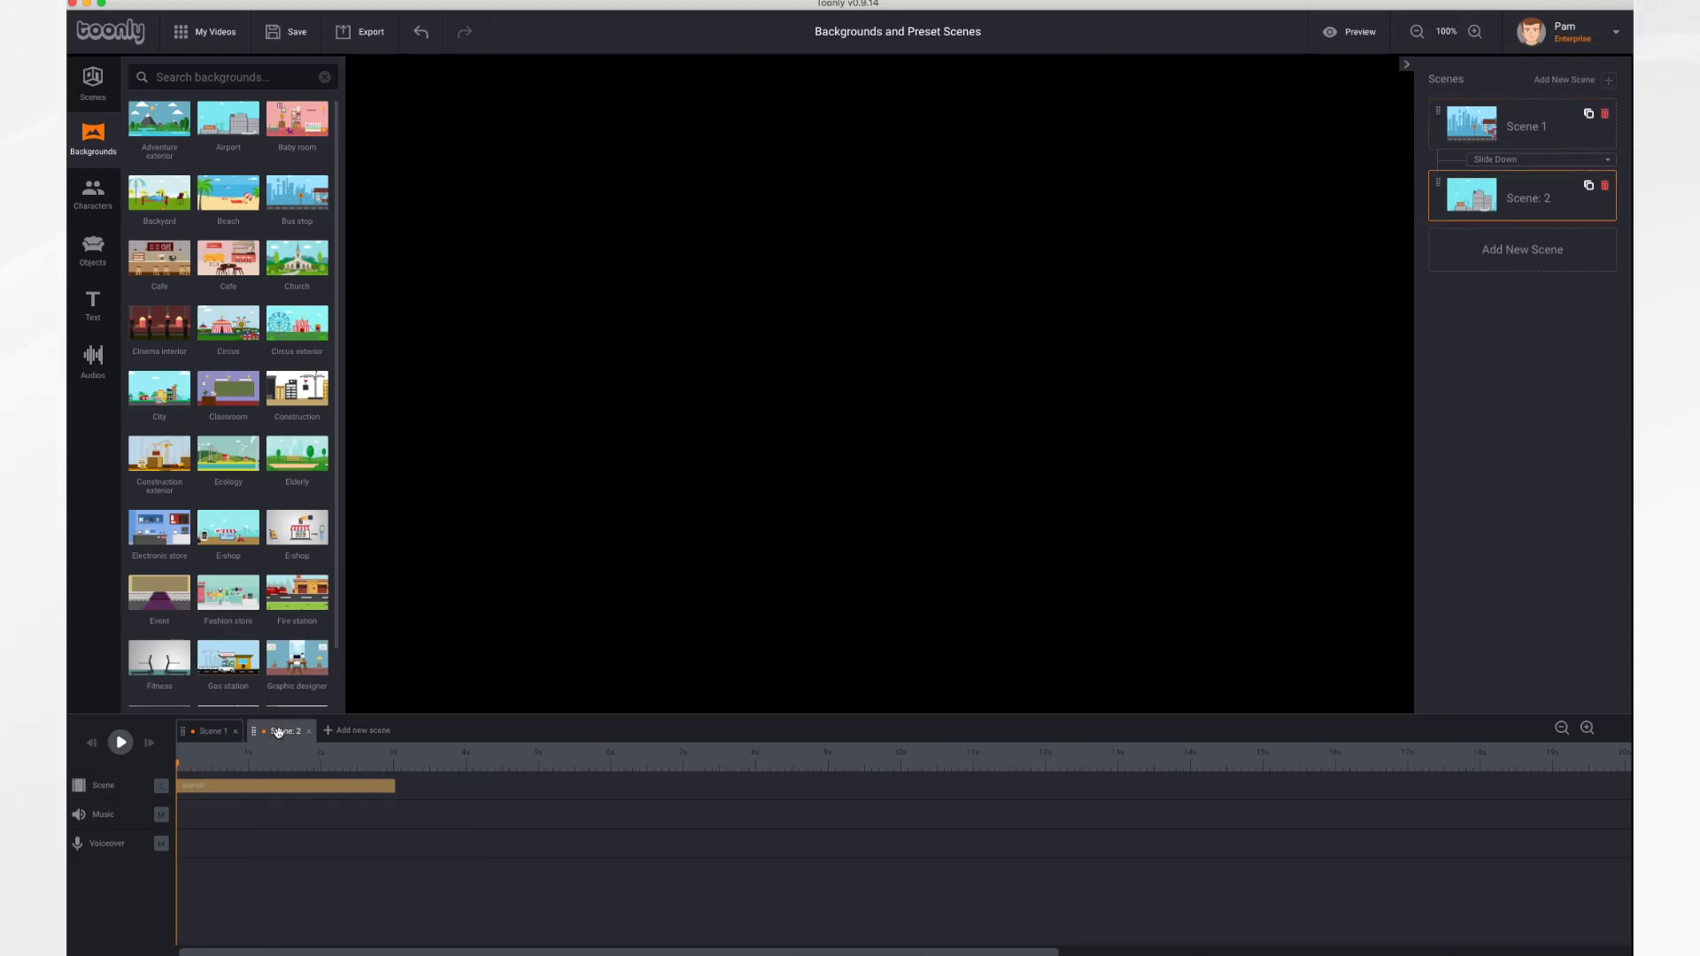
click(305, 790)
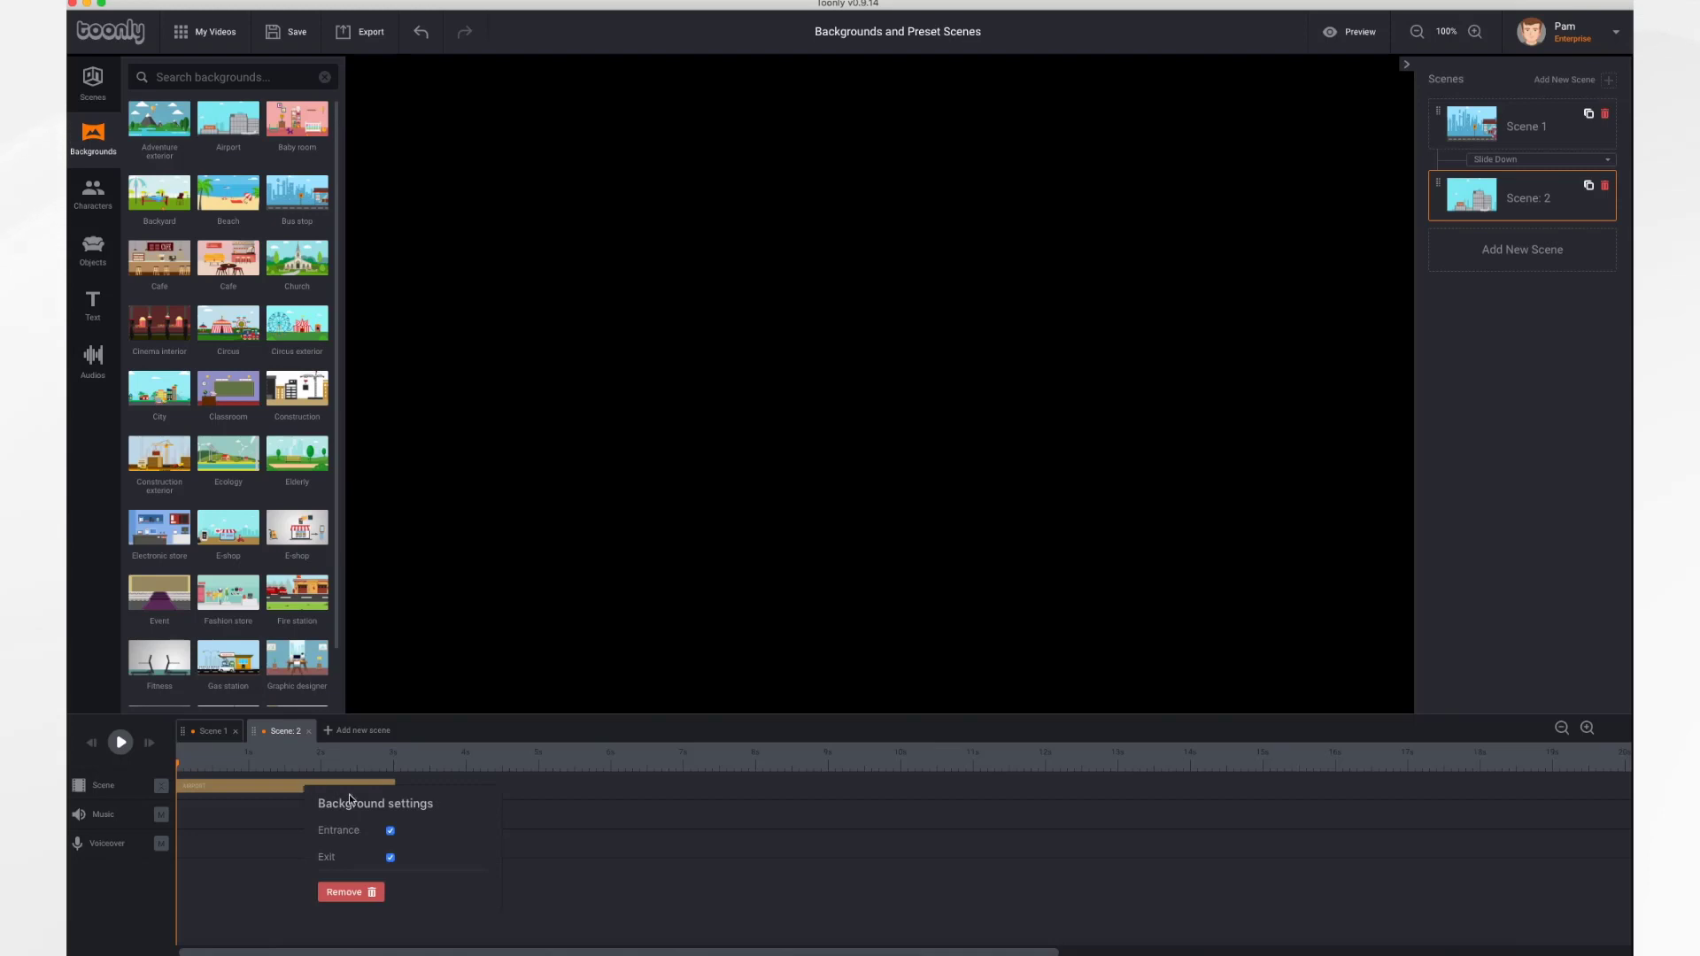
click(391, 832)
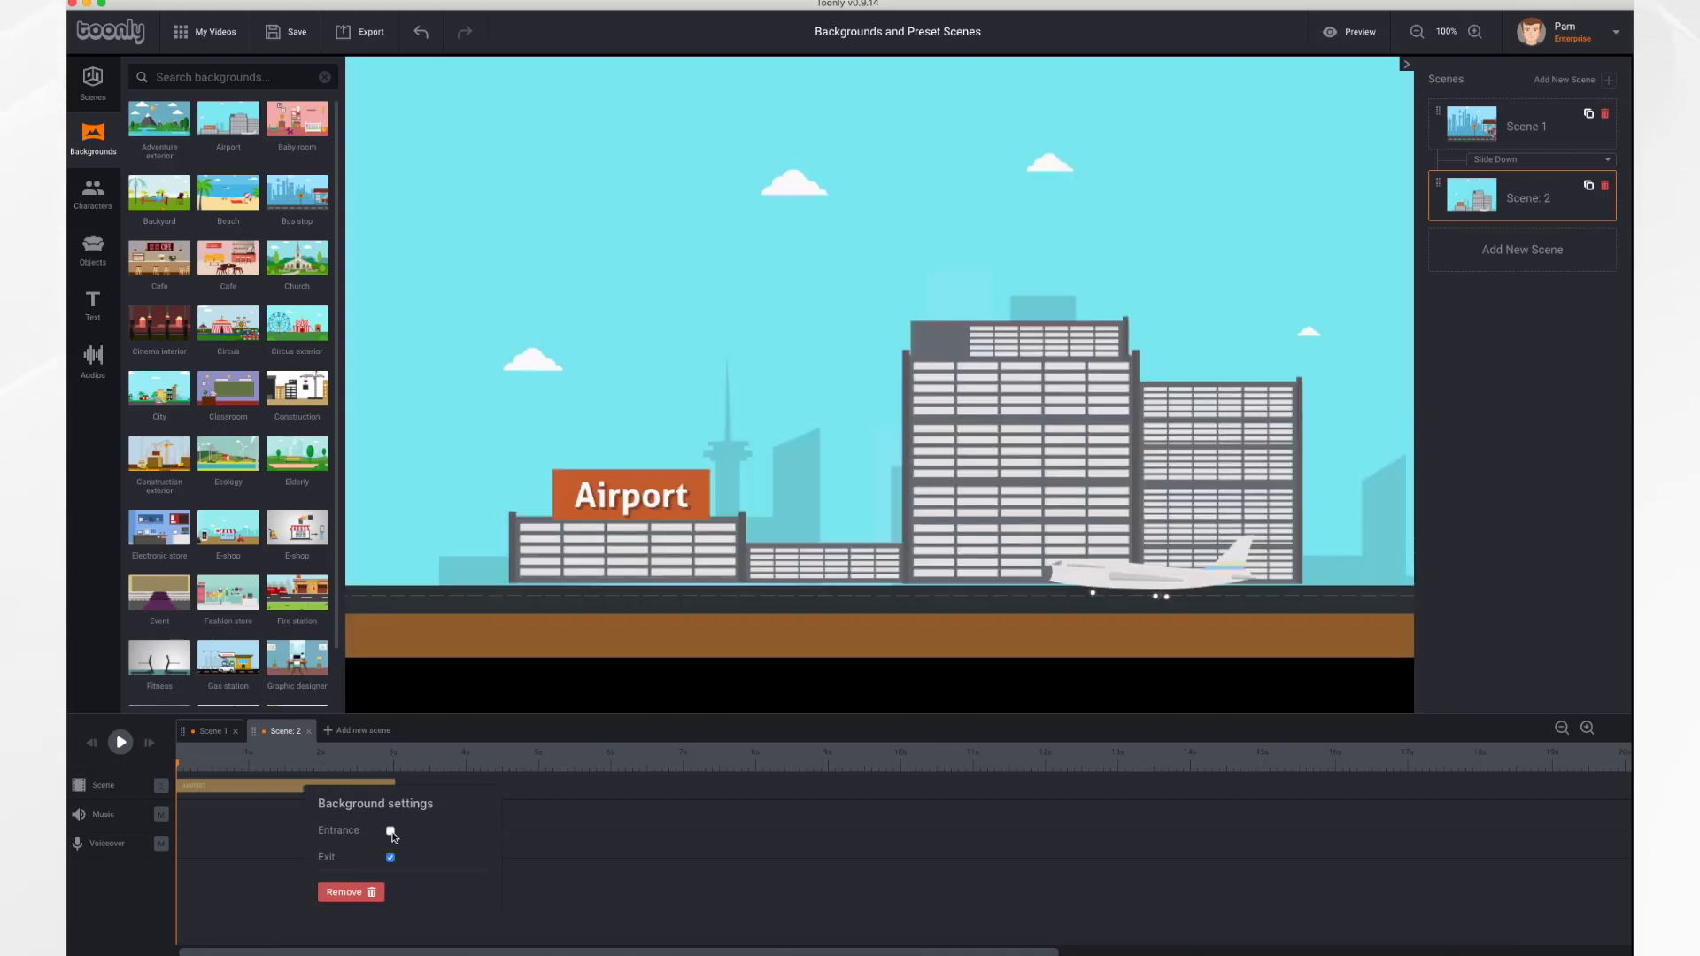
click(542, 758)
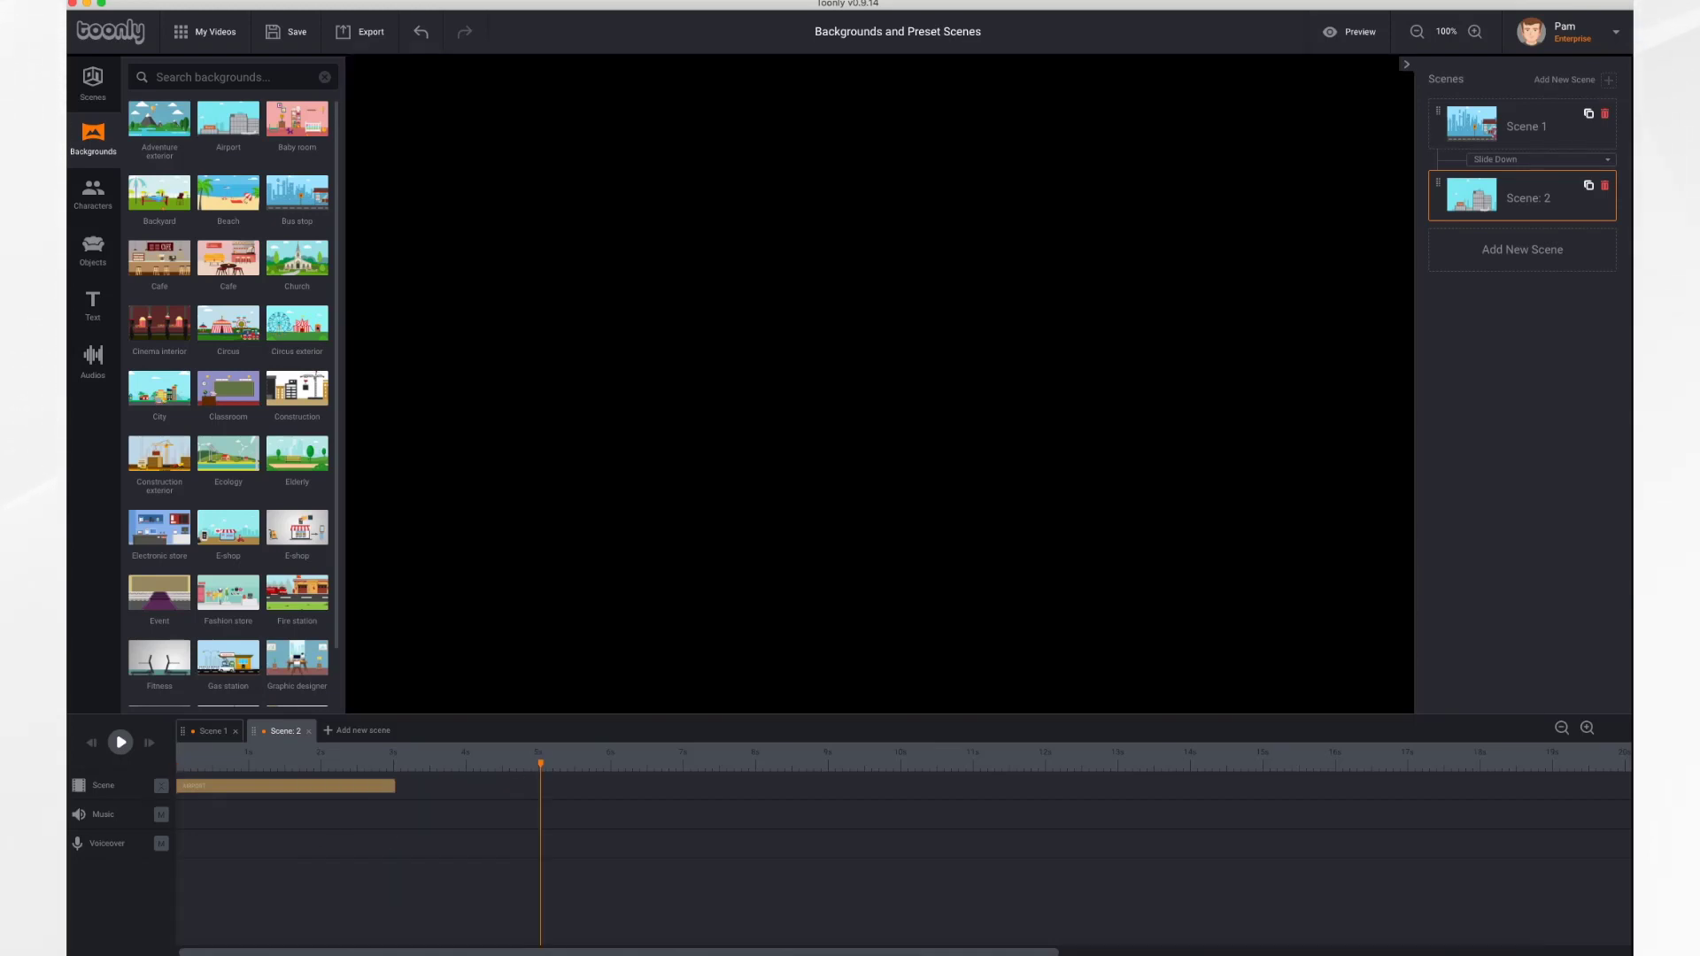
click(1356, 32)
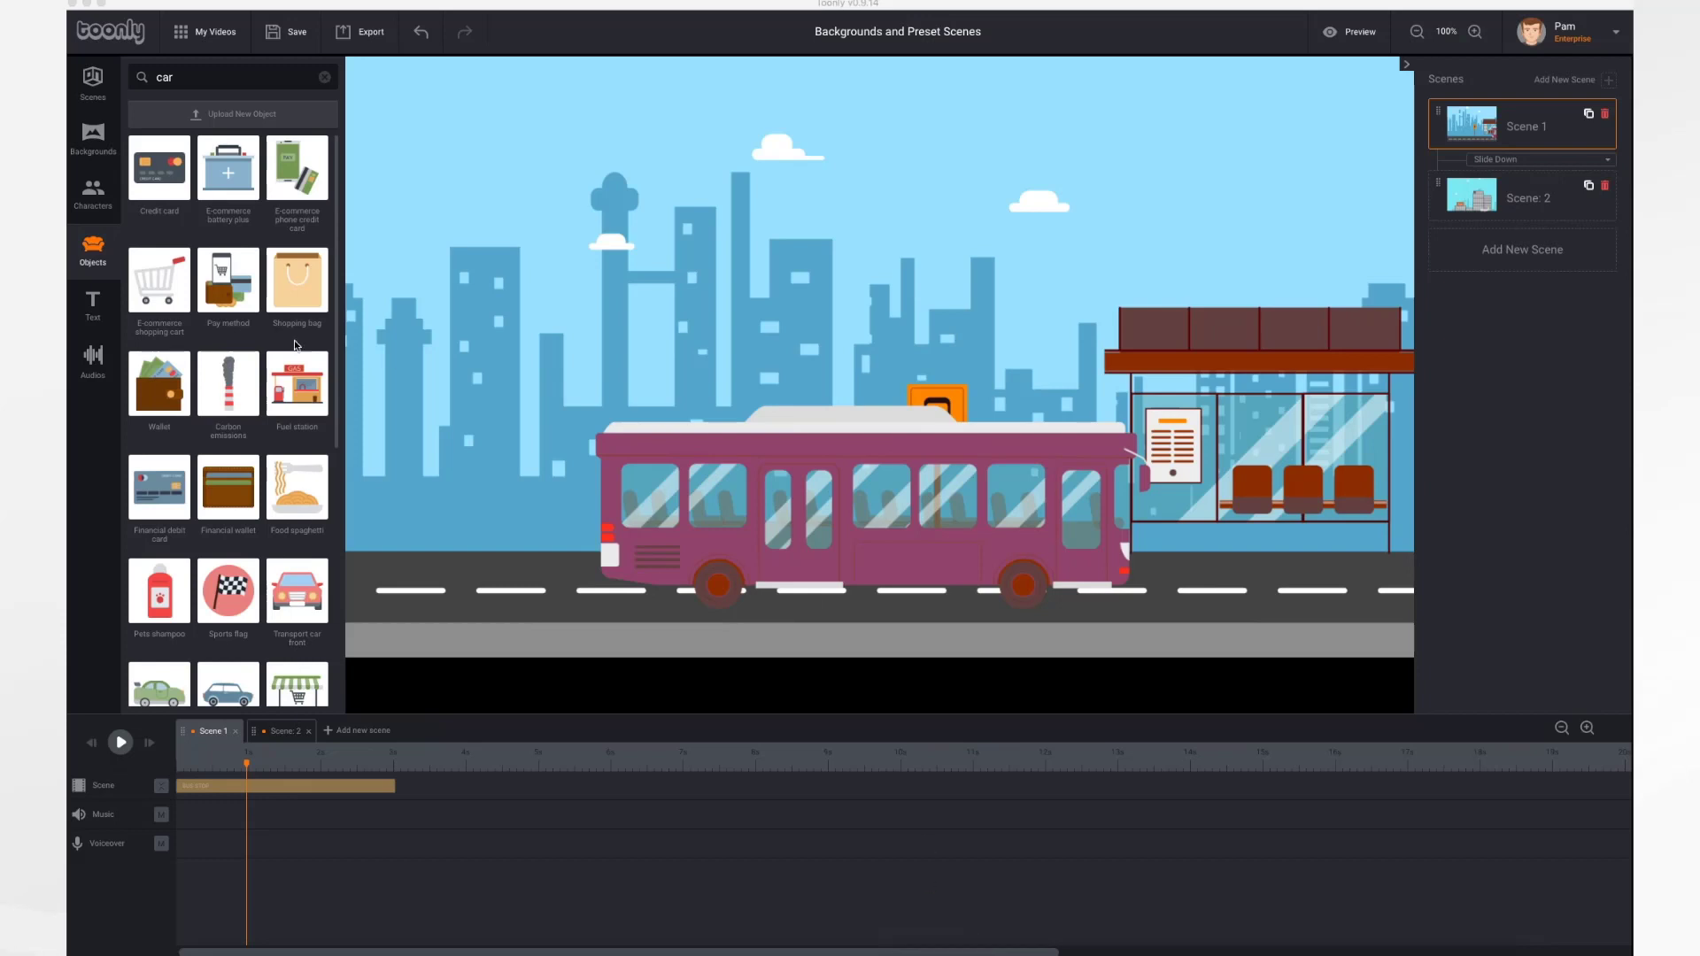
Place the green 'transport car side' object from the 'car' search onto the road
scroll(235, 524, down, 3)
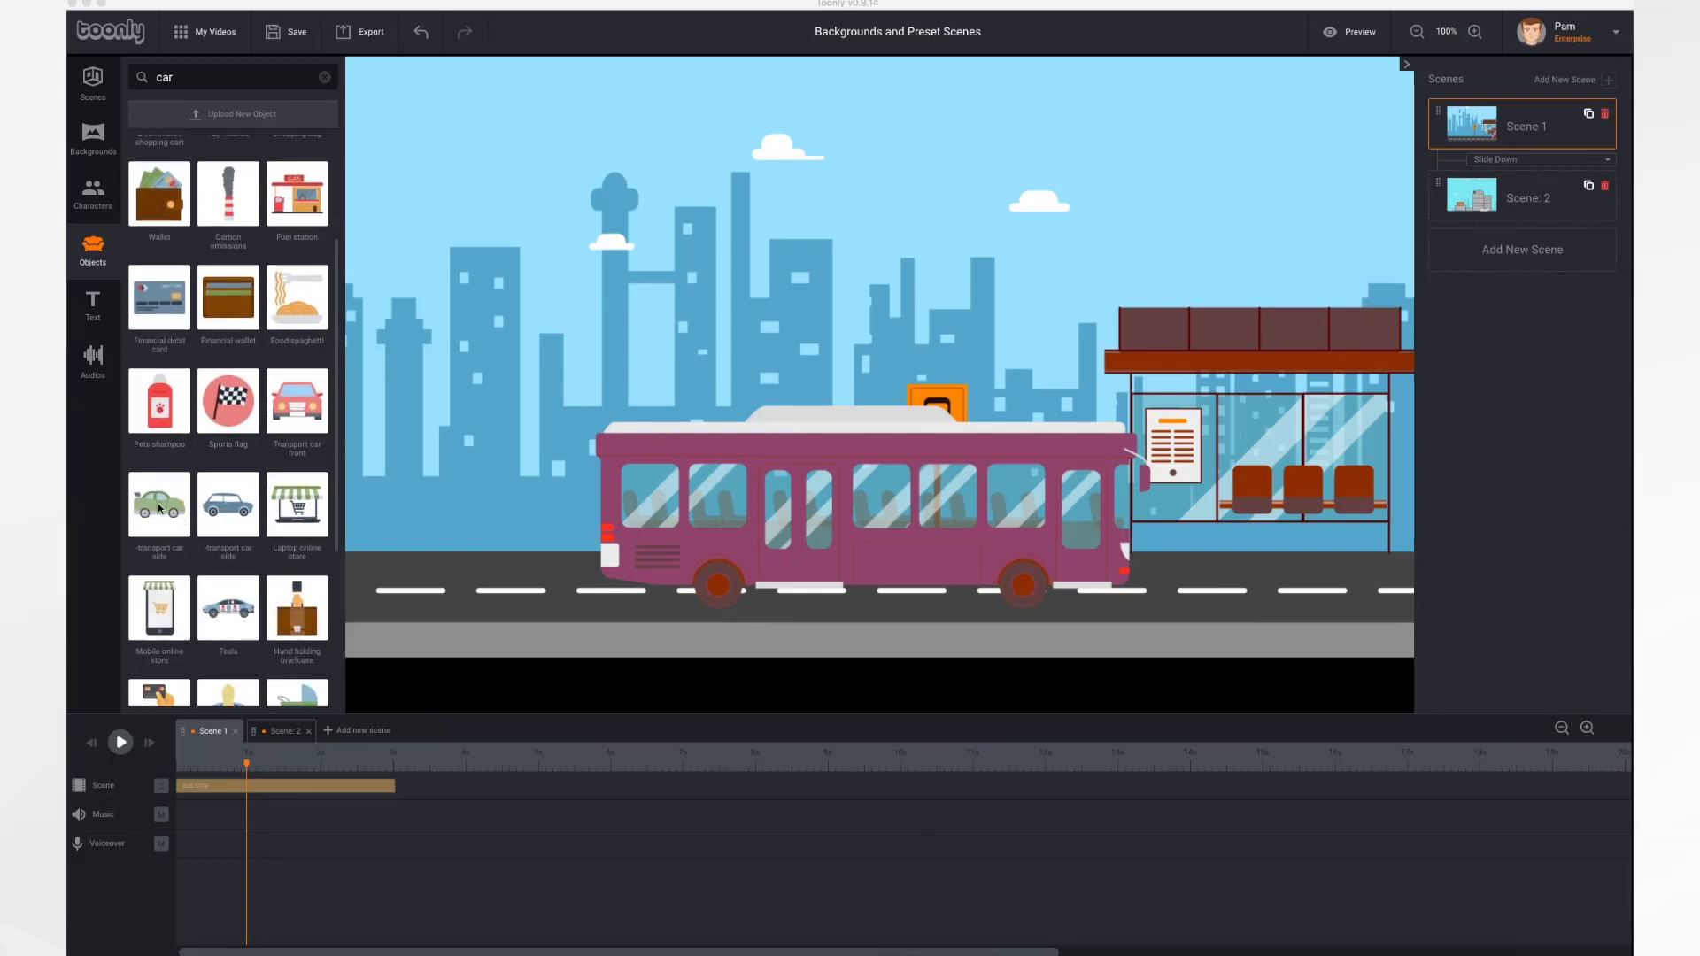
drag(469, 562, 535, 598)
drag(138, 521, 567, 605)
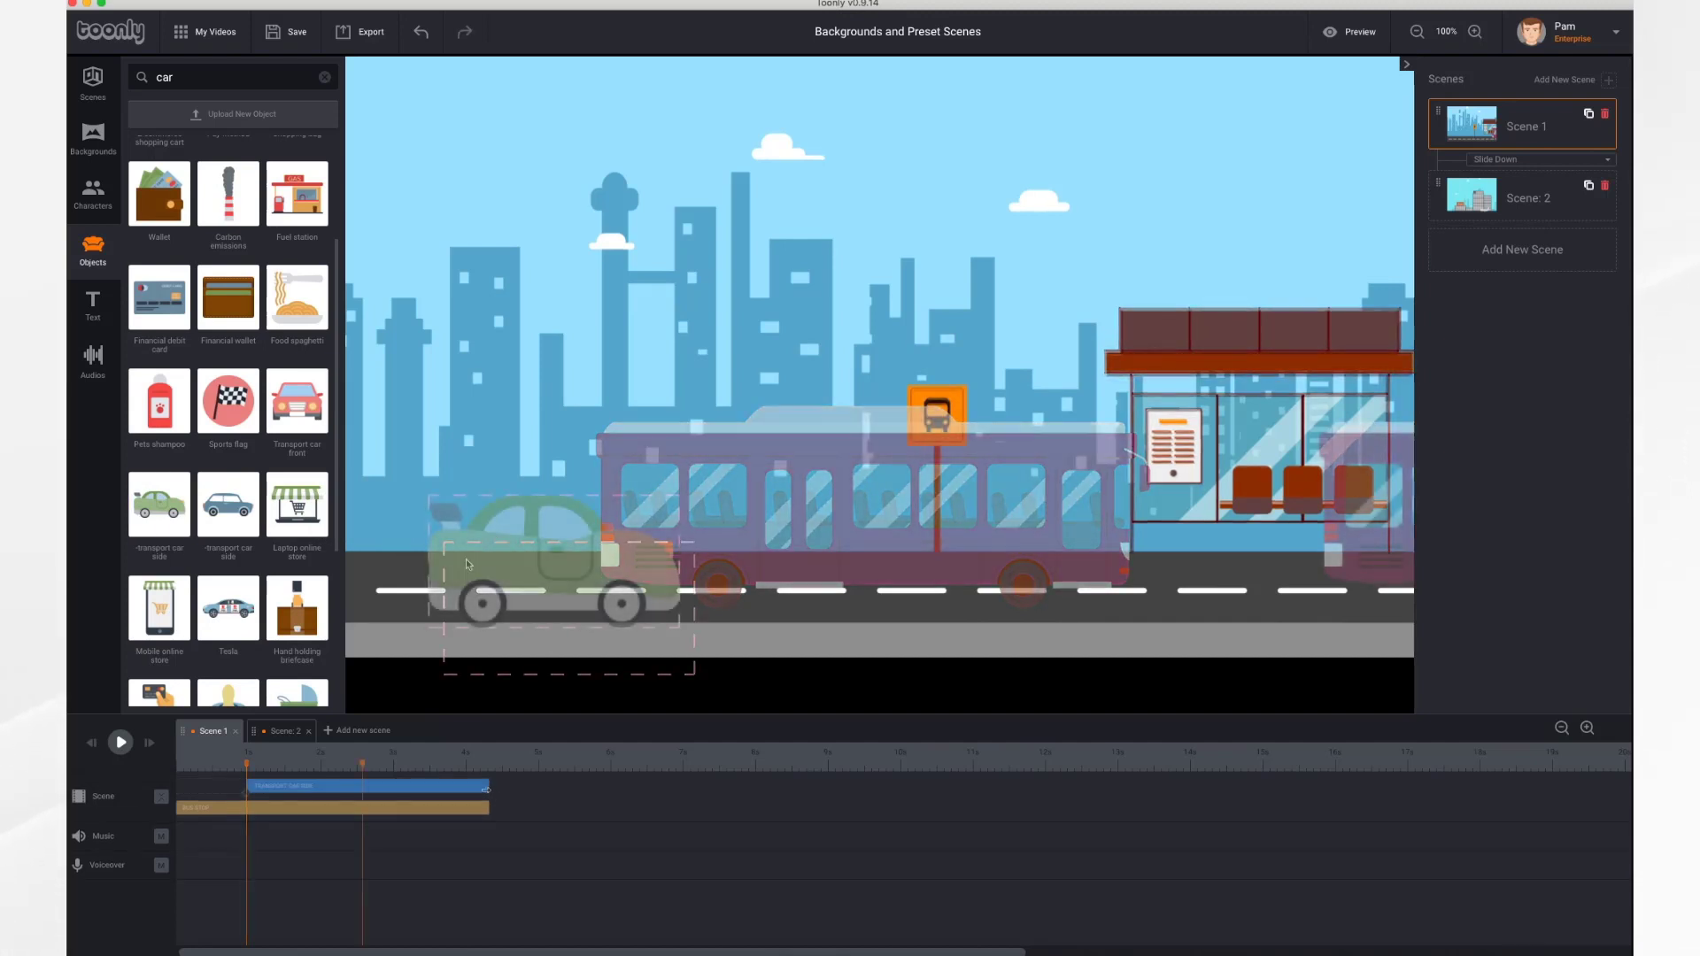
Extend the car's clip to about 9 seconds and add a blank Scene 3
click(525, 787)
drag(525, 787, 829, 792)
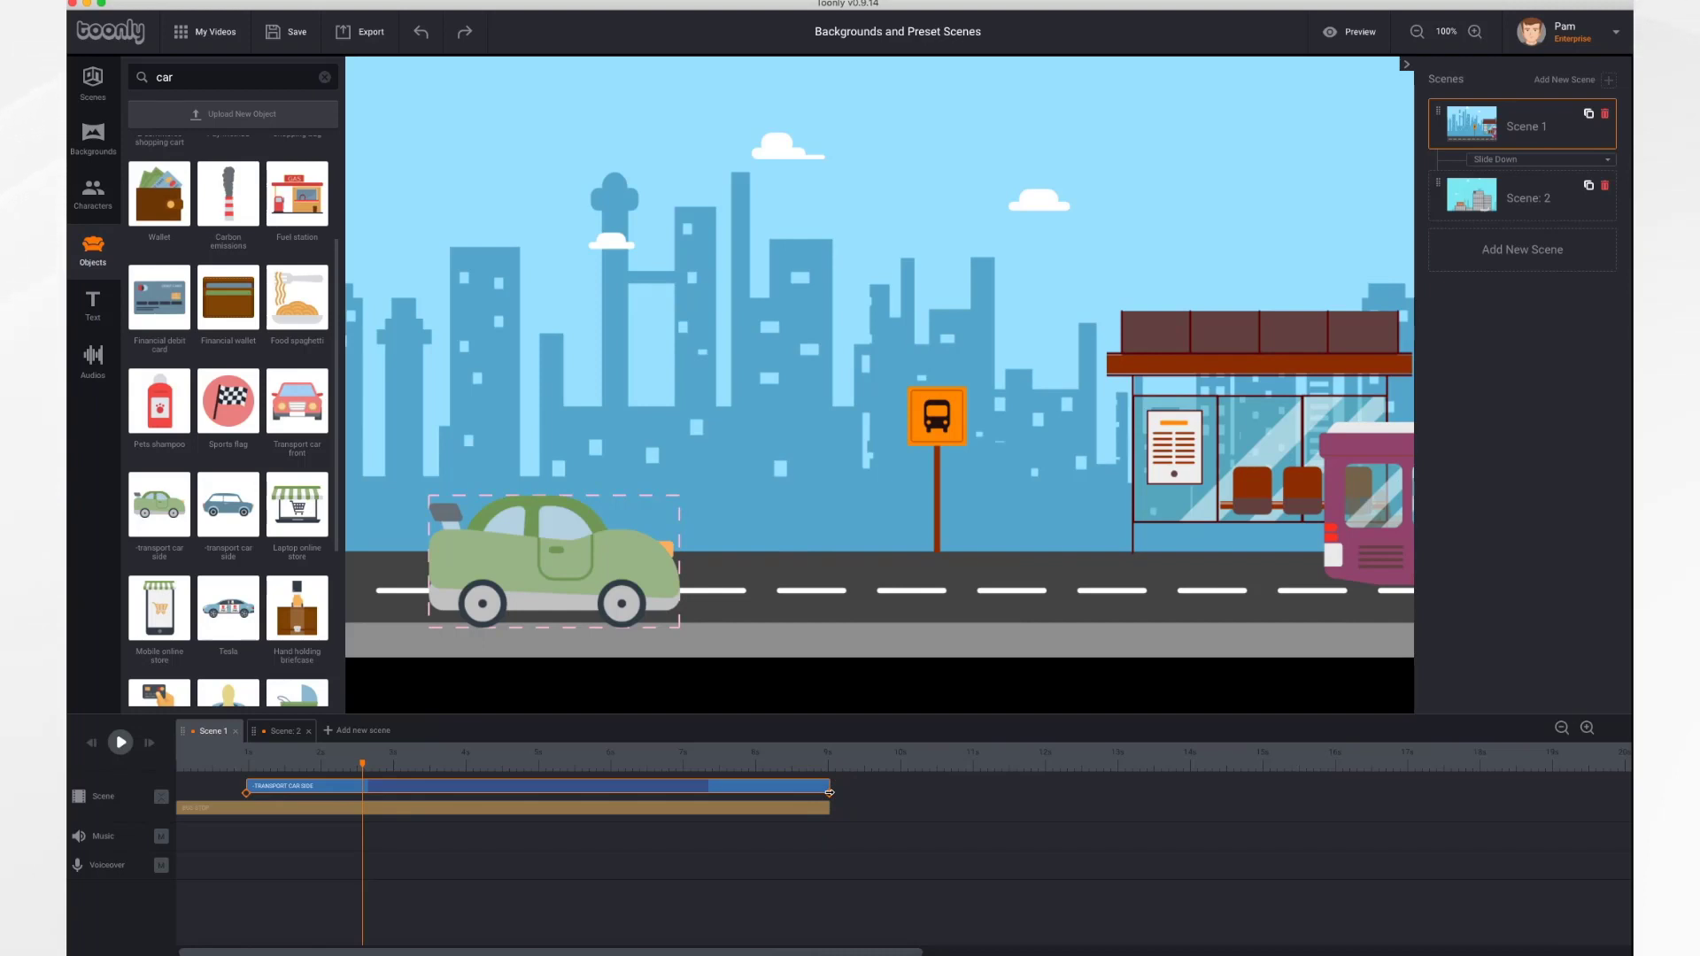
click(371, 732)
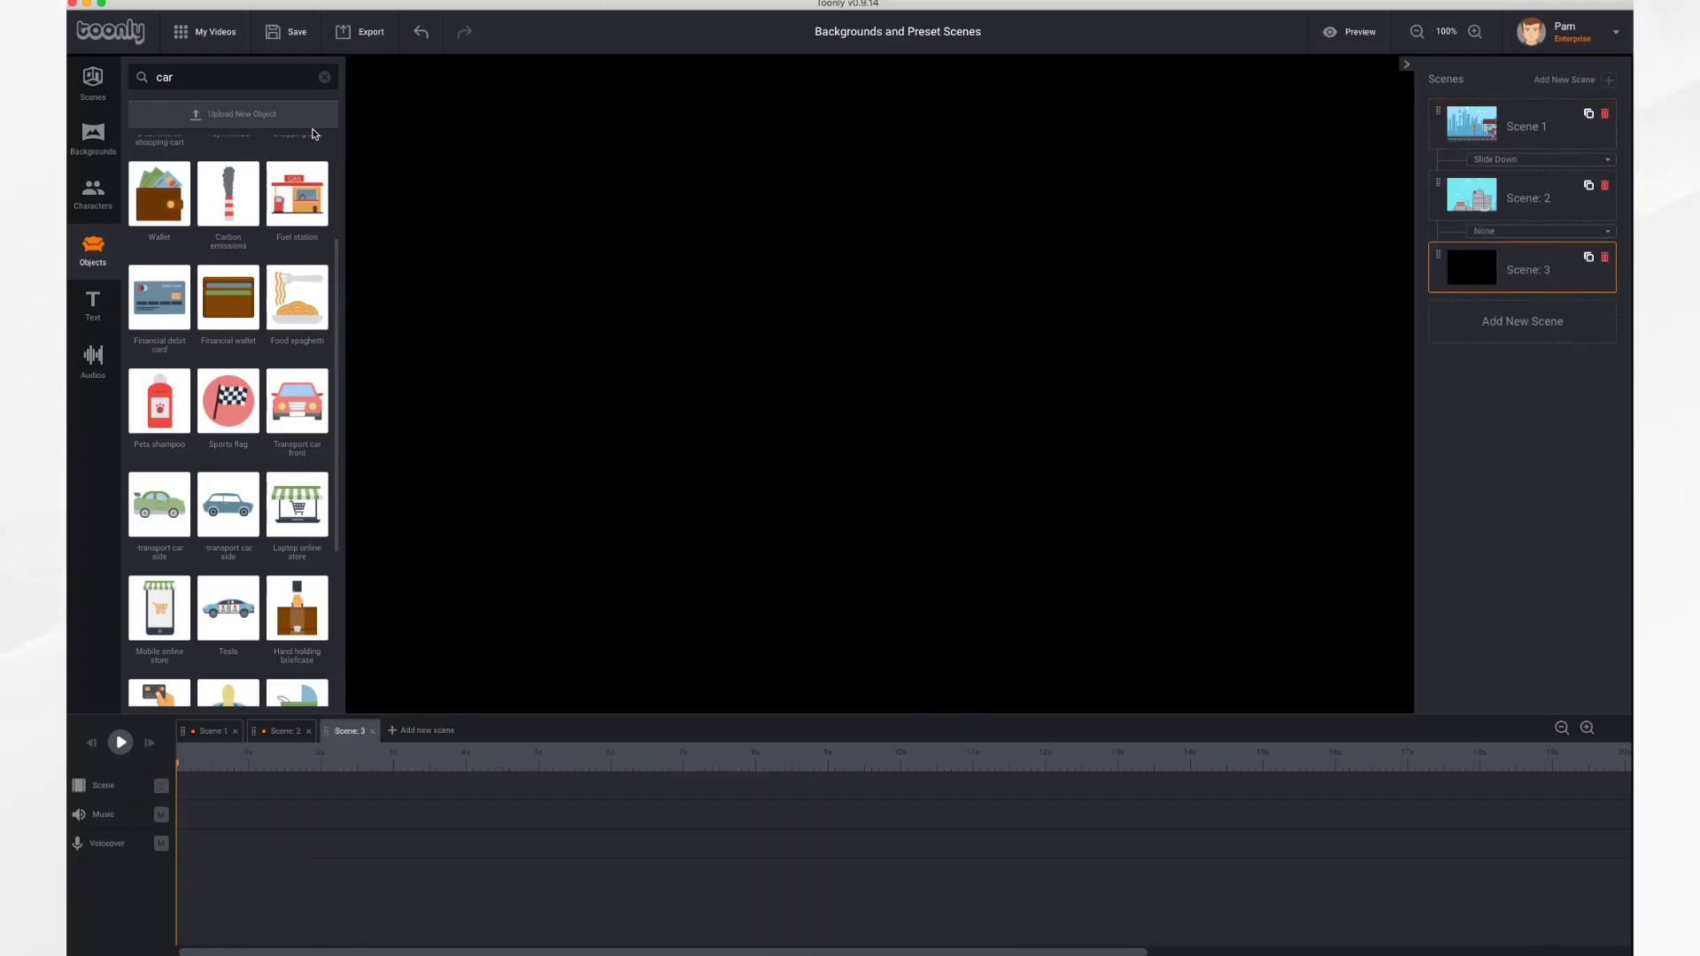
Drop the Circus preset from the Scenes library into Scene 3
click(87, 89)
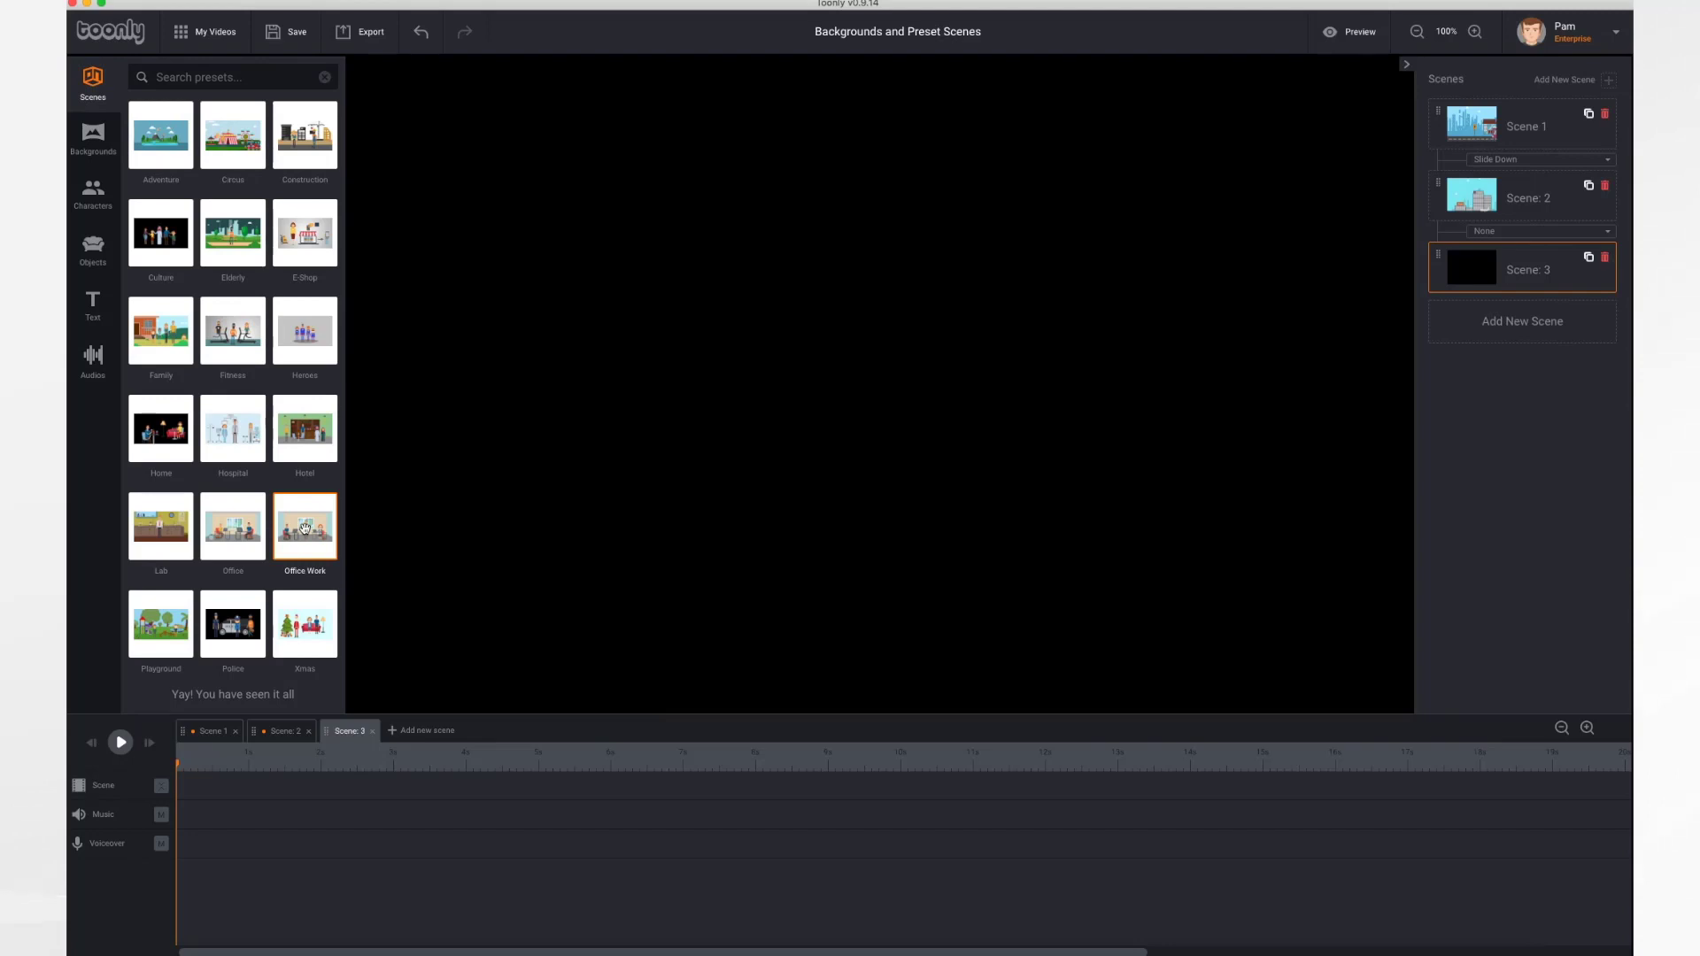
drag(233, 142, 664, 474)
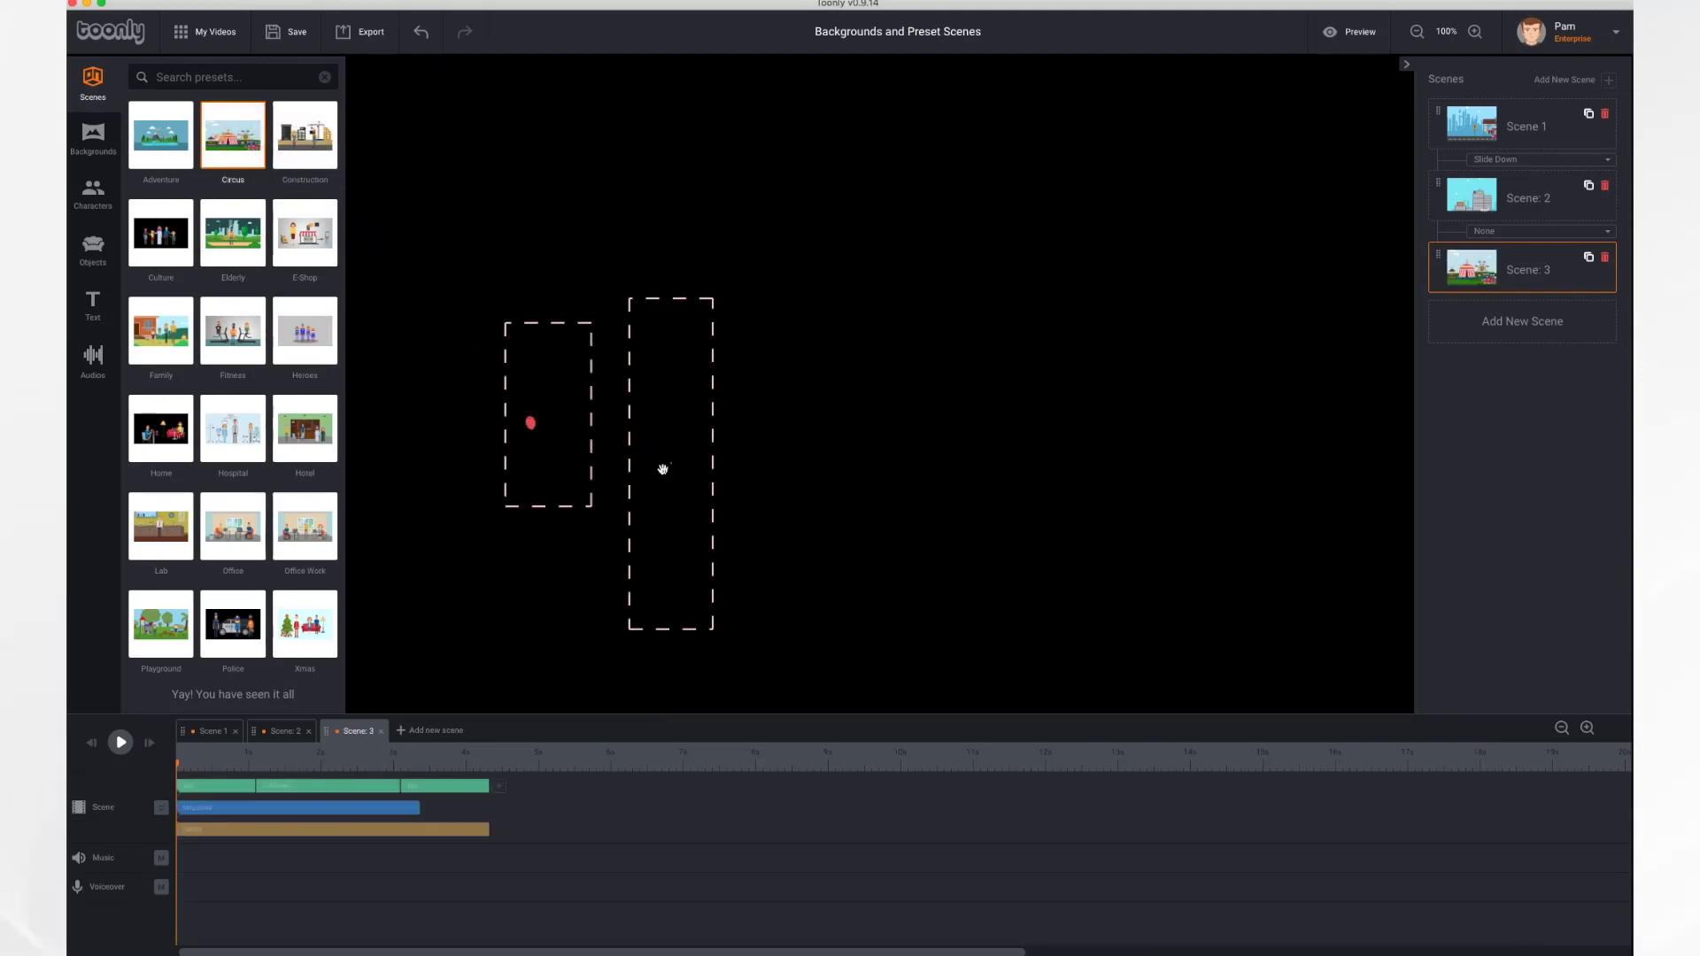
Play the Circus scene, check its background settings, and show the Characters library
click(121, 746)
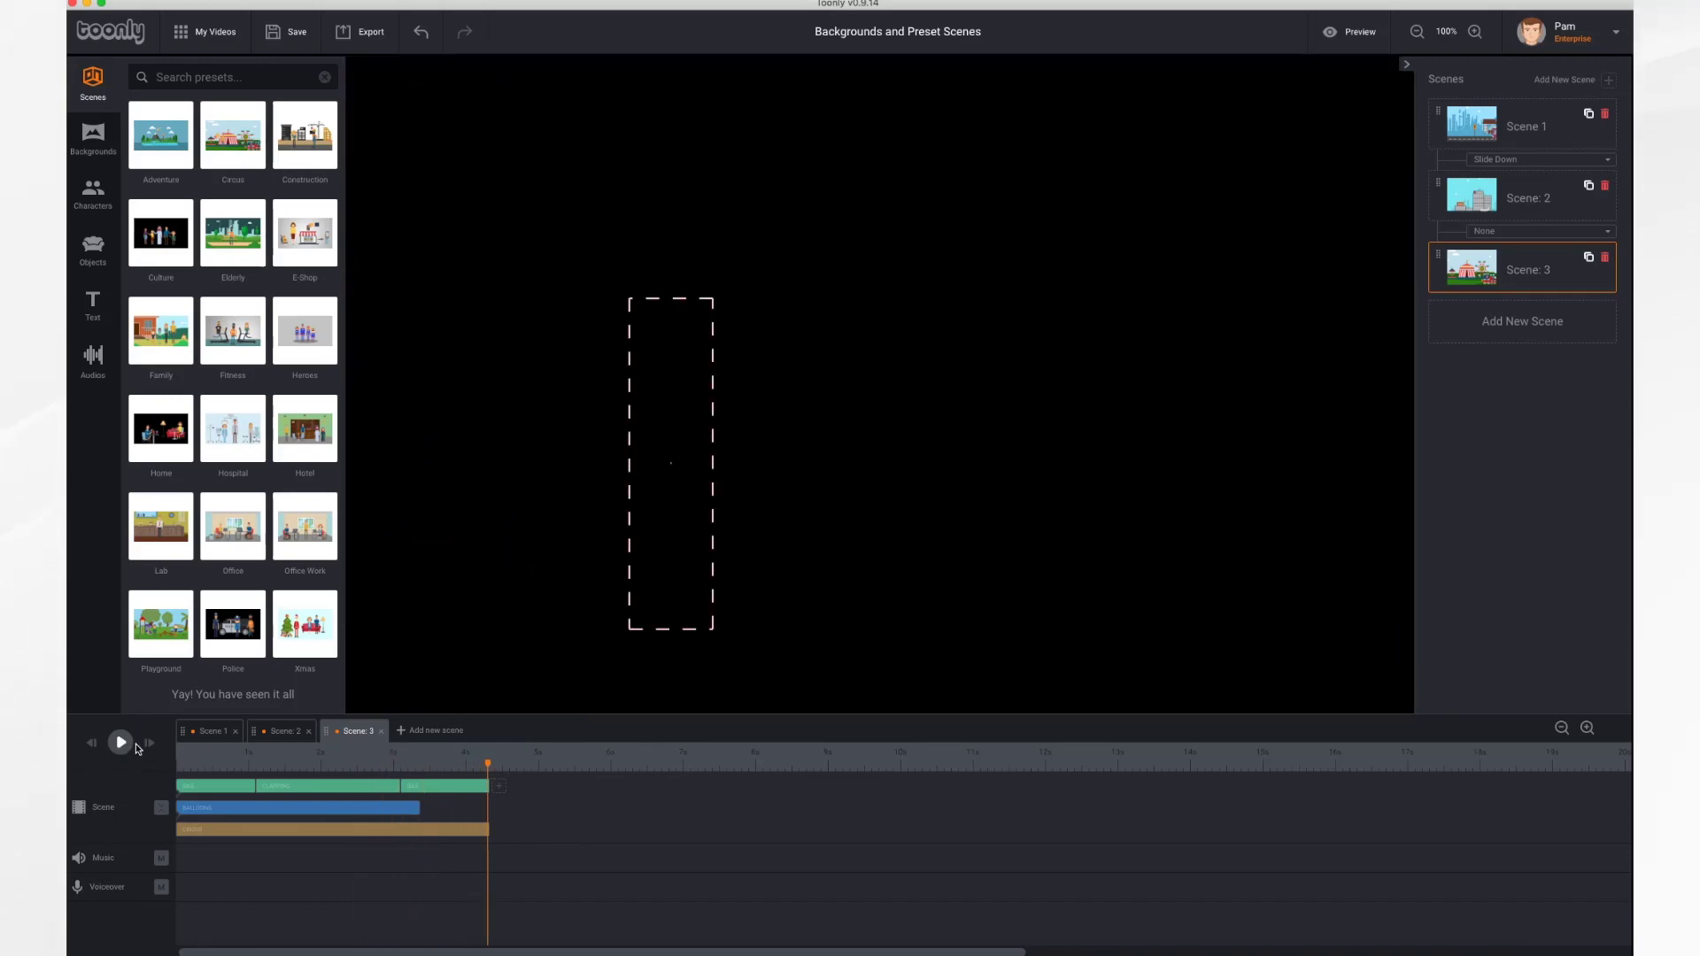
click(450, 831)
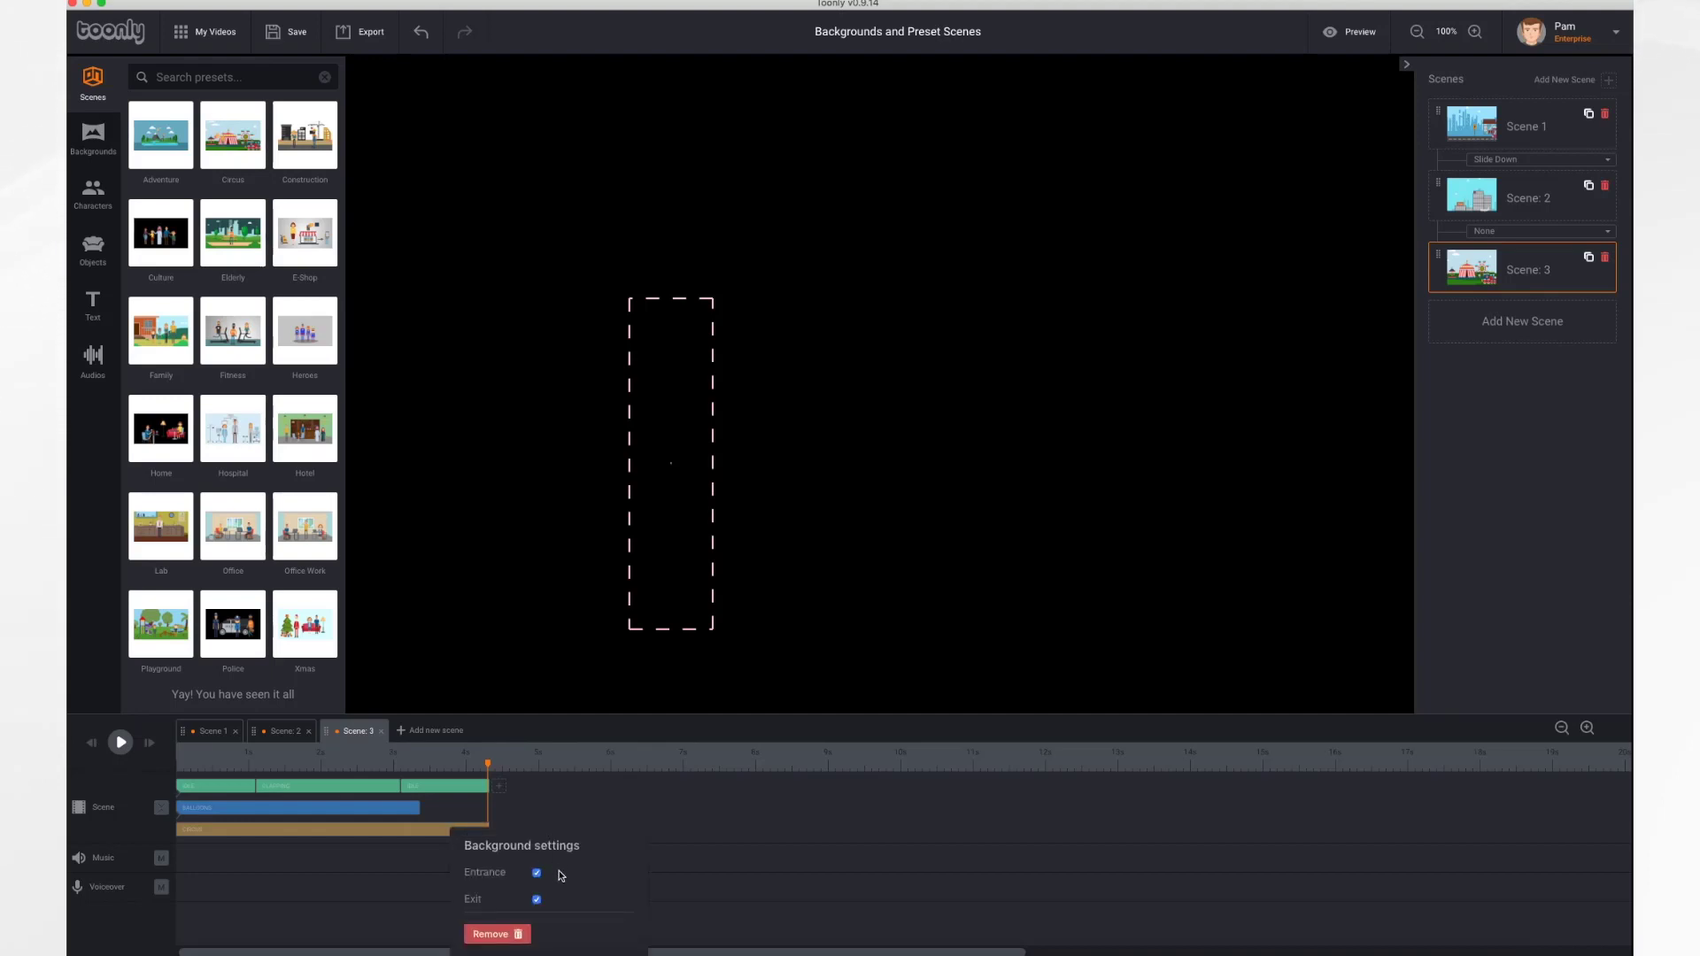
click(436, 839)
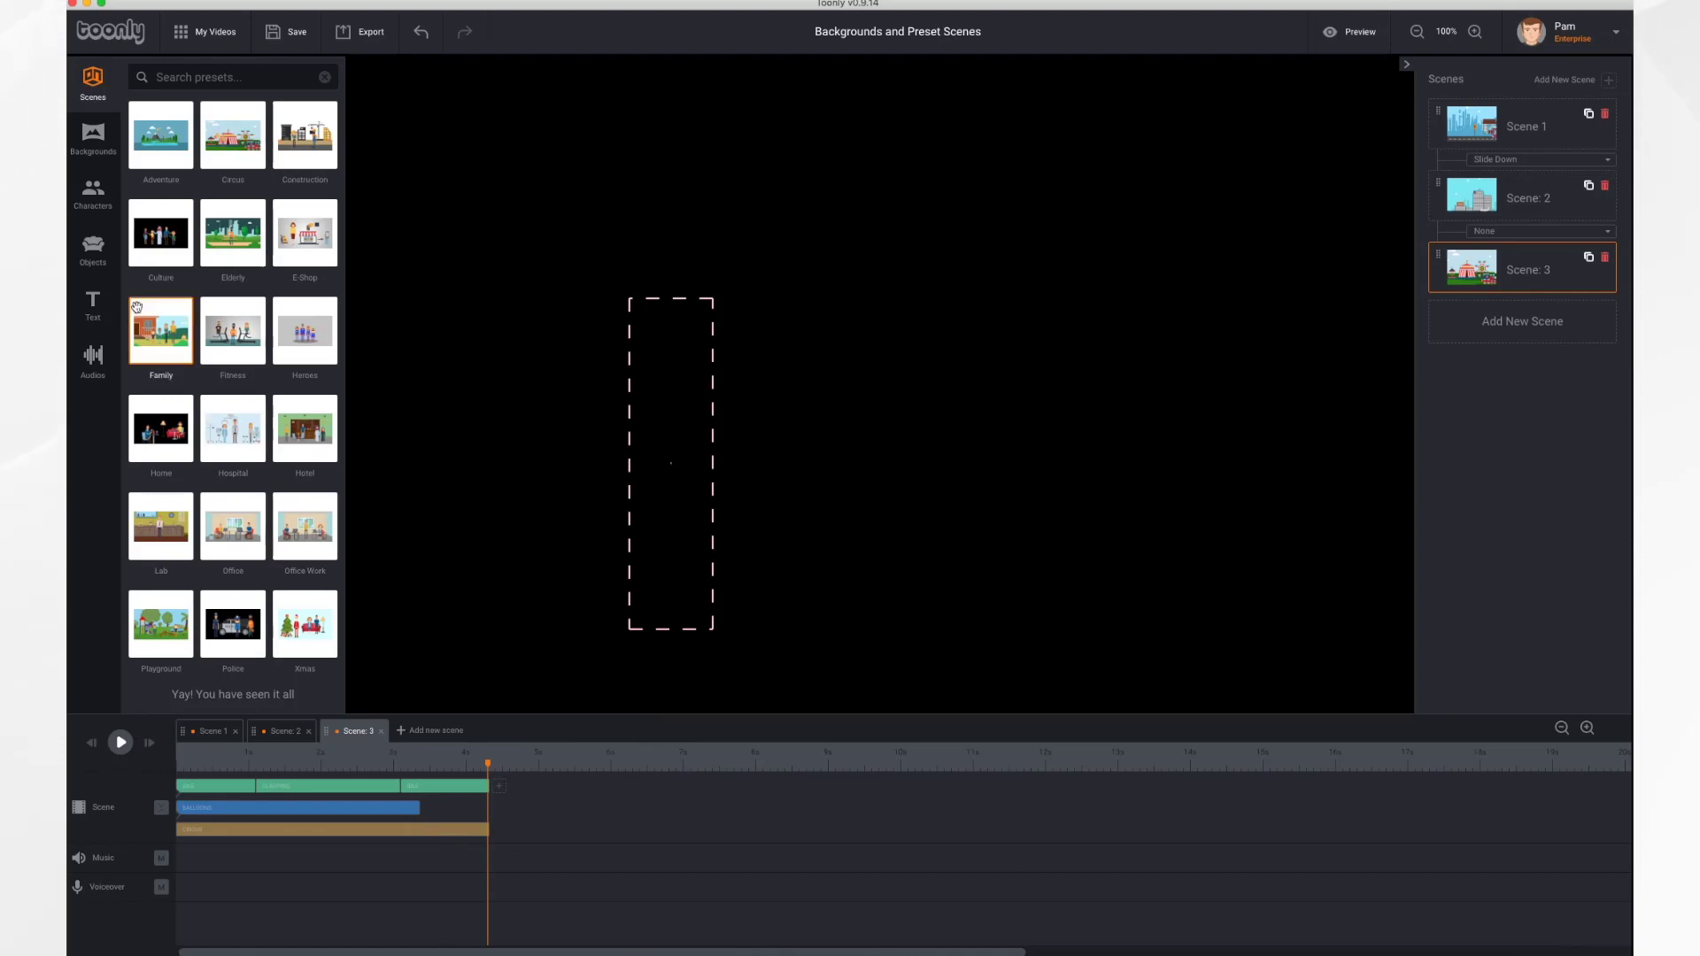
click(93, 250)
click(90, 202)
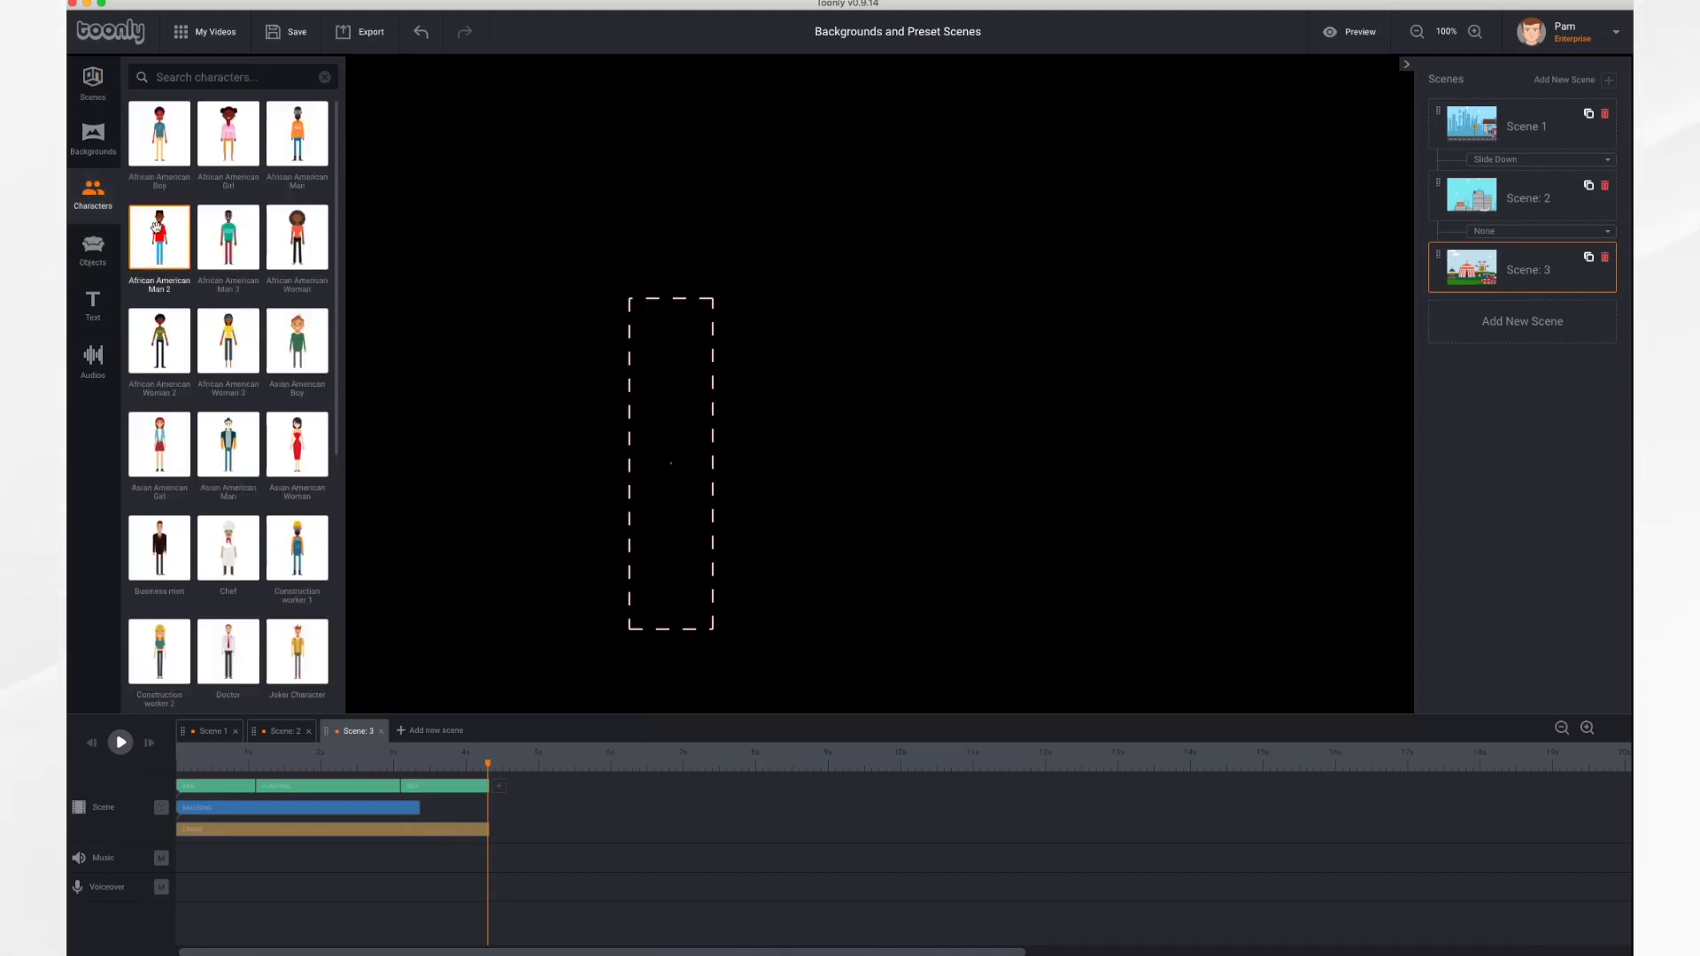
At about 2 seconds, move the clown right and put the flipped balloons above the tent
drag(445, 757, 335, 754)
drag(672, 405, 864, 406)
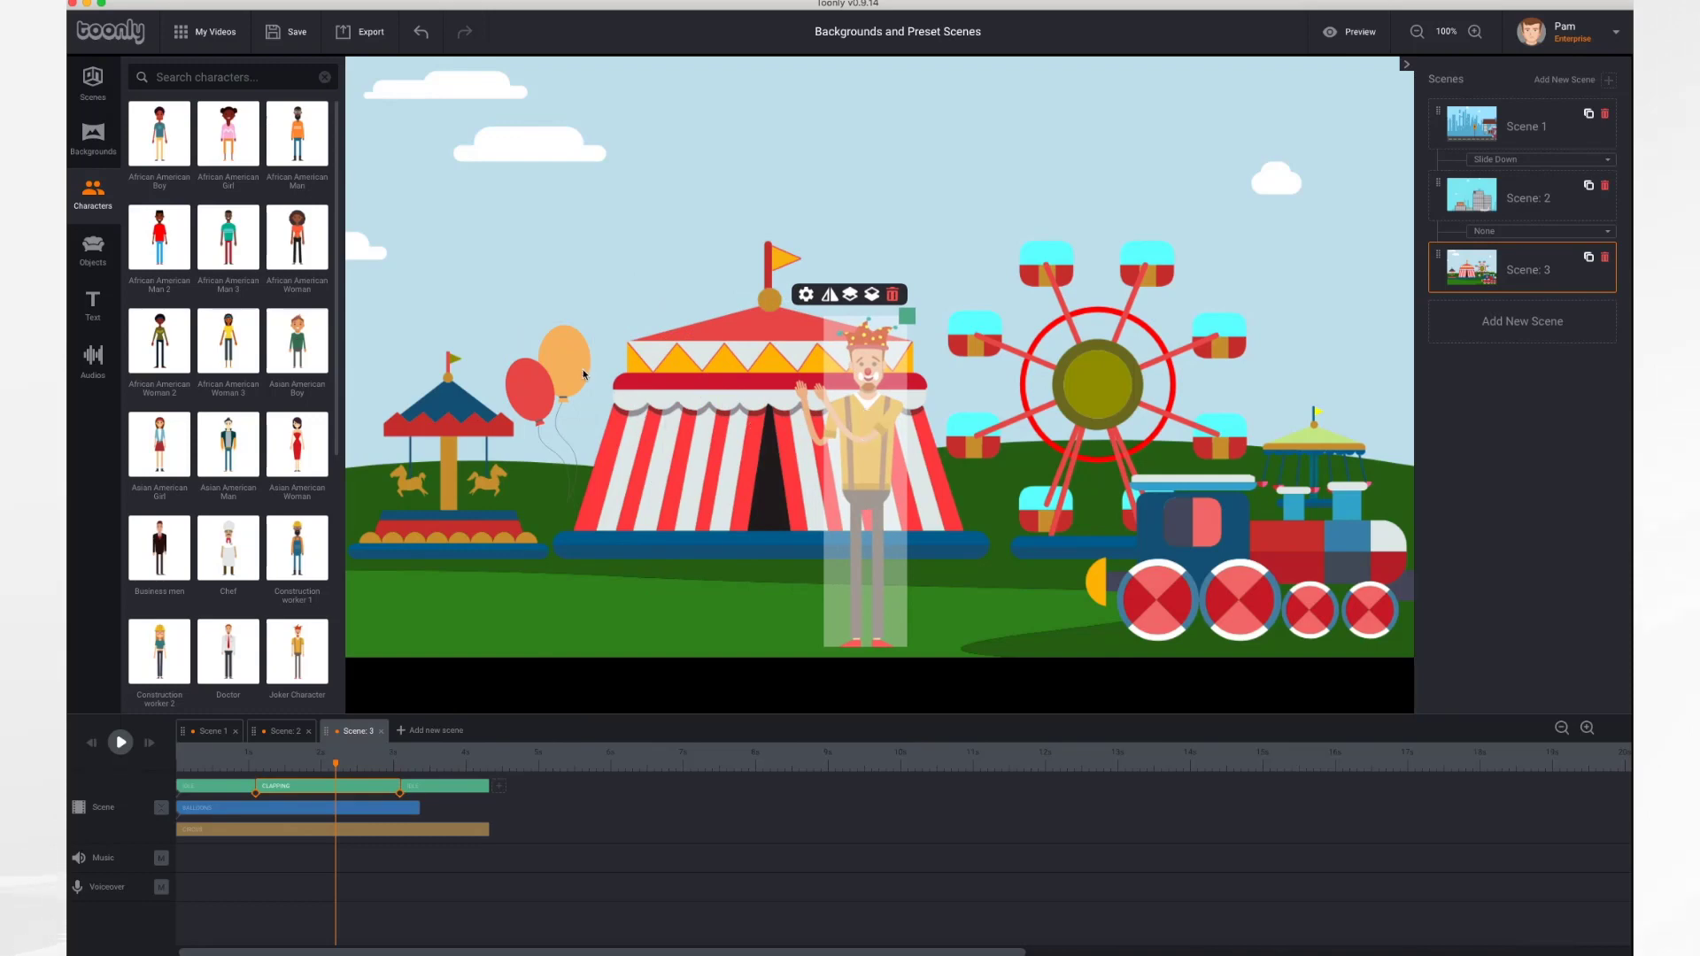
drag(559, 361, 781, 297)
click(734, 239)
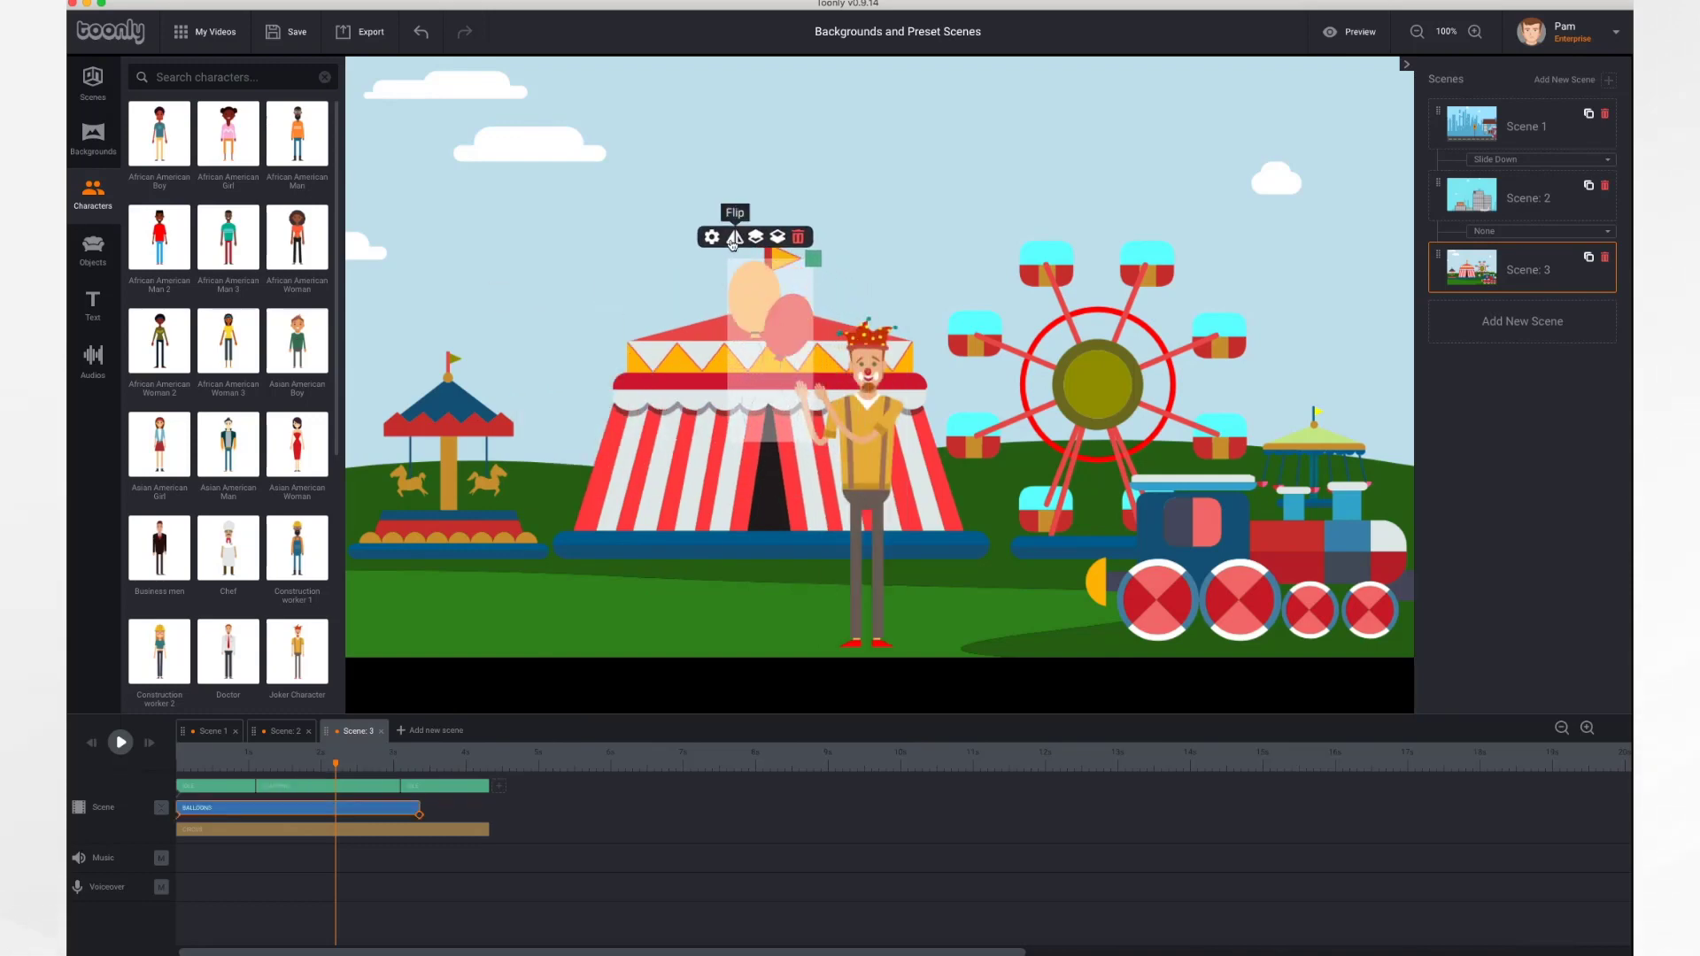